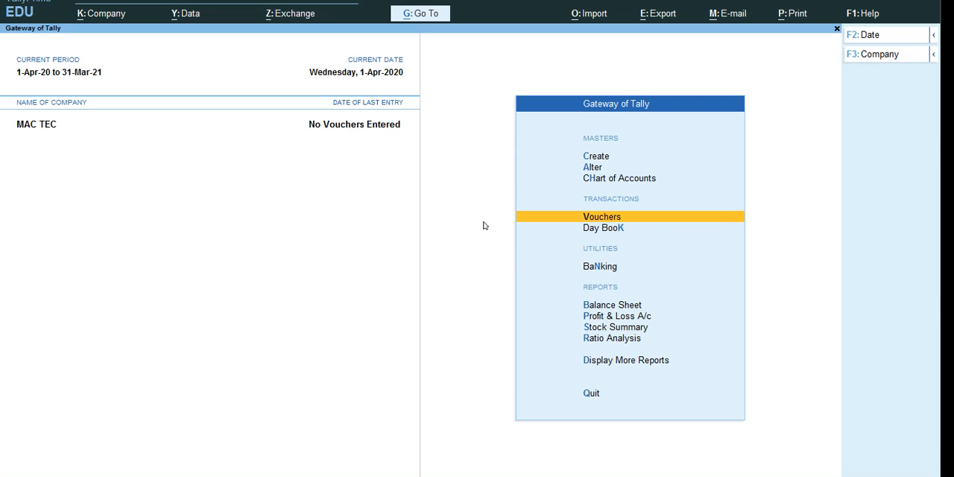
Step: Open the creation form for a new stock item from the inventory masters
key("Up")
key("Up")
key("Up")
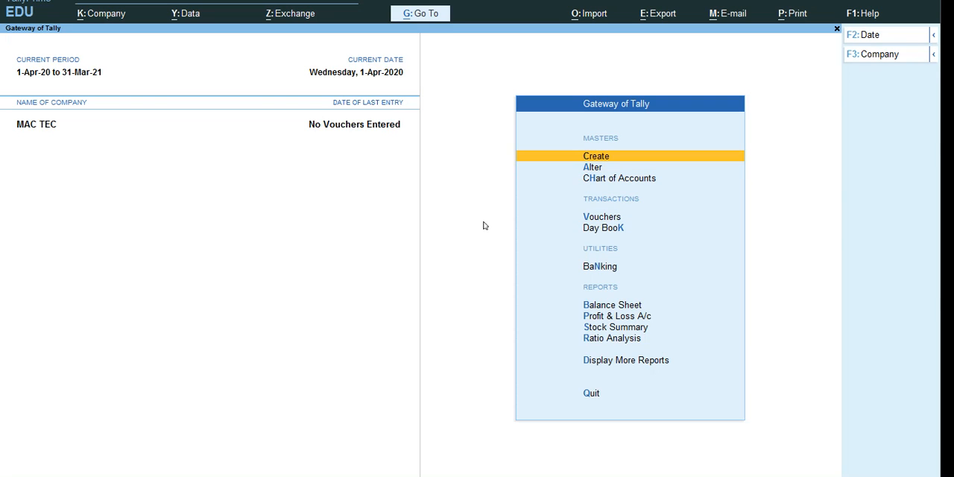
key("Return")
key("Down")
key("Down")
key("Down")
key("Down")
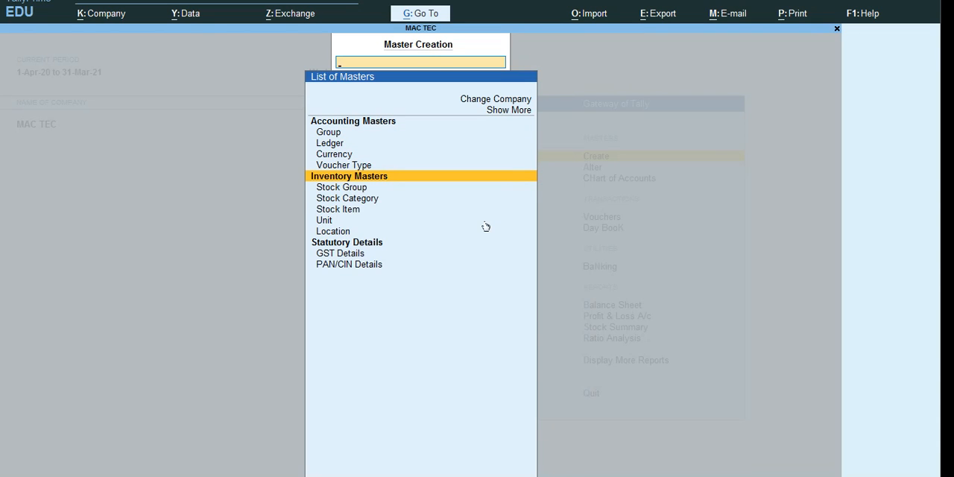
key("Down")
key("Down")
key("Down")
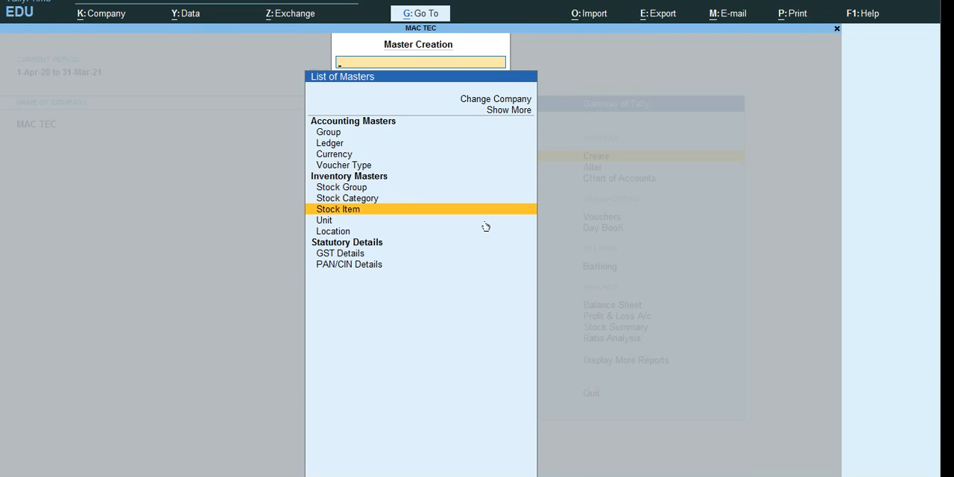
key("Return")
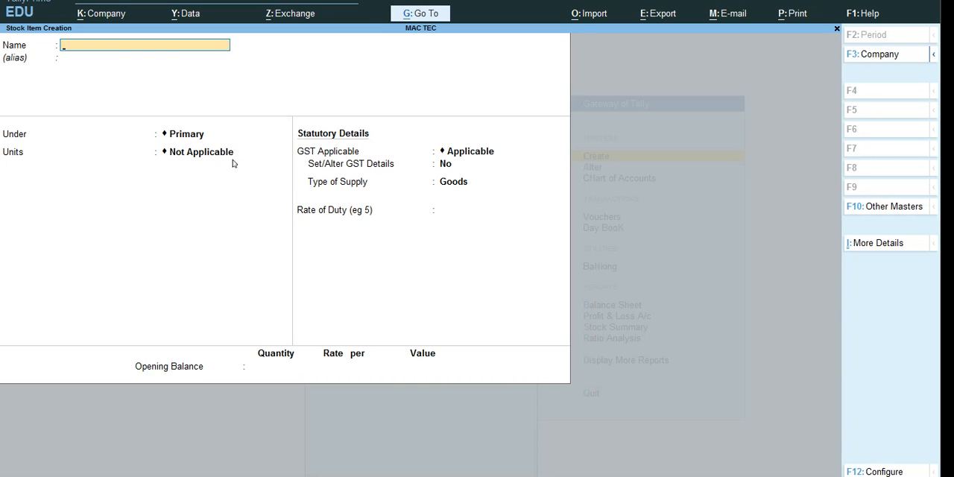
Step: Name the new stock item CAR and leave its alias blank
type("CAR")
key("Return")
key("Return")
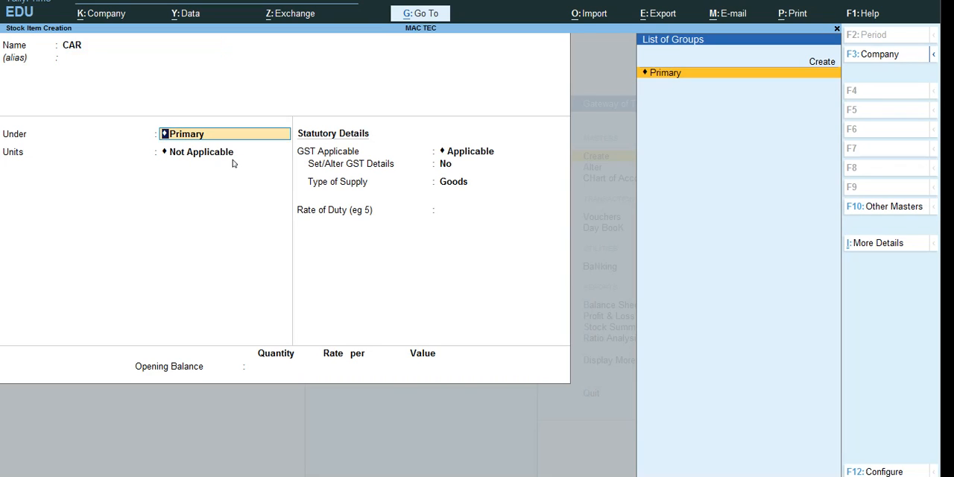
Step: Start a new stock group for the item named 4WHEEL under Primary, leaving the adding of item quantities at No
key("Up")
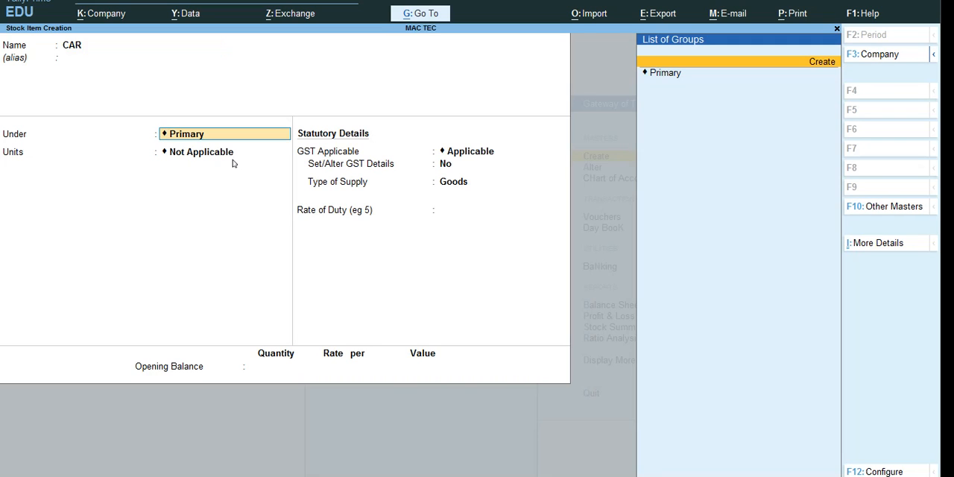
key("Return")
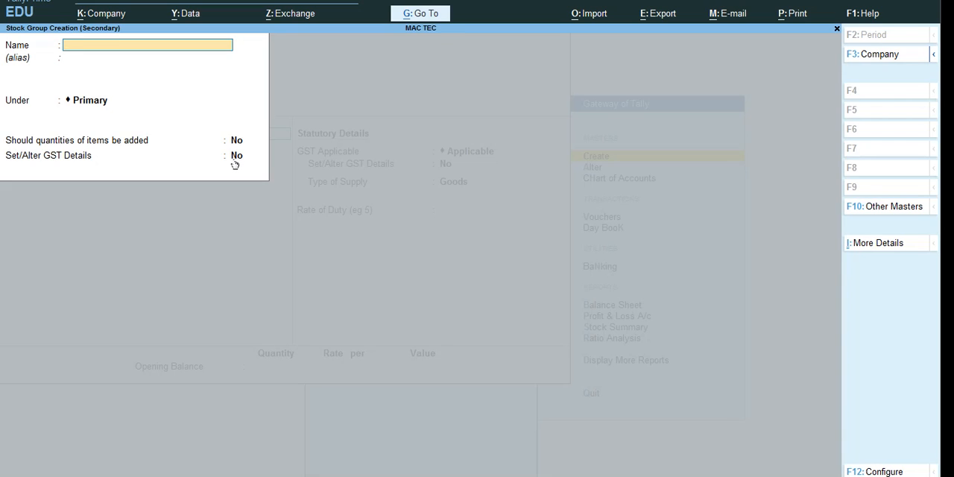
type("4WHEEL")
key("Return")
key("Return")
key("Return")
key("Return")
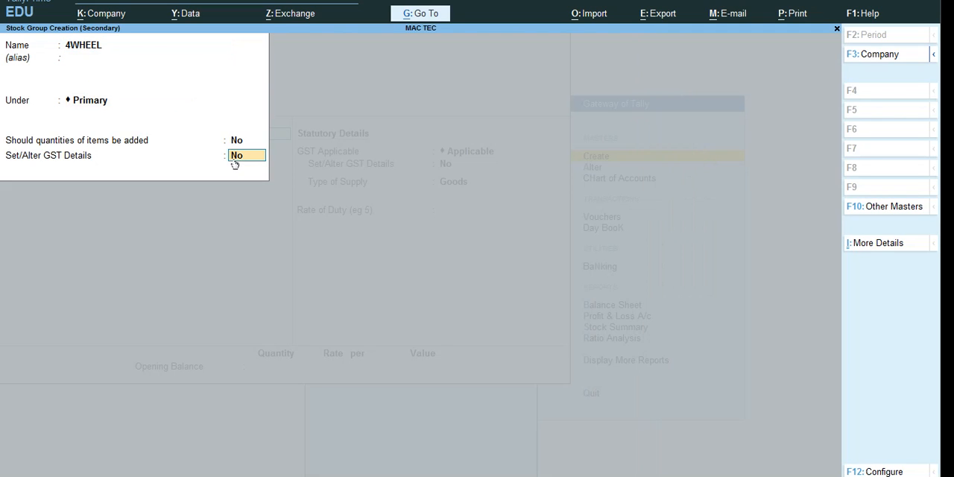
key("Return")
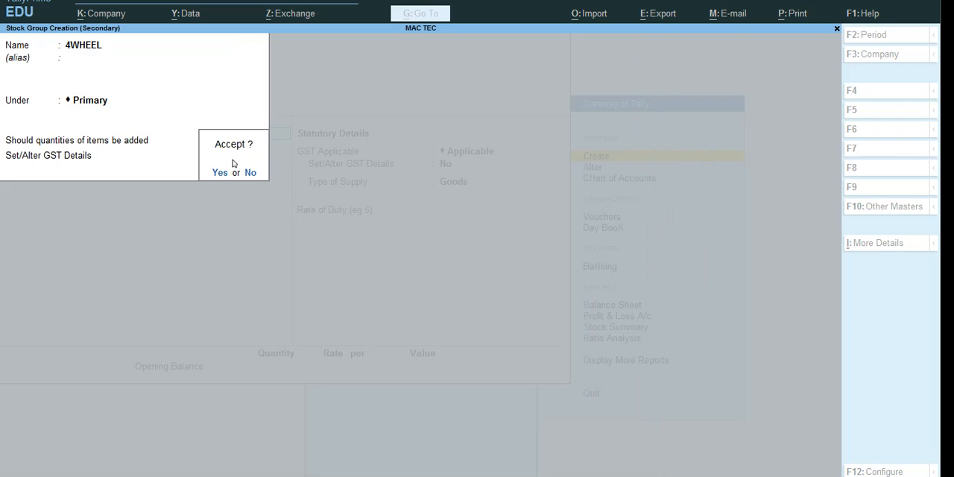
key("n")
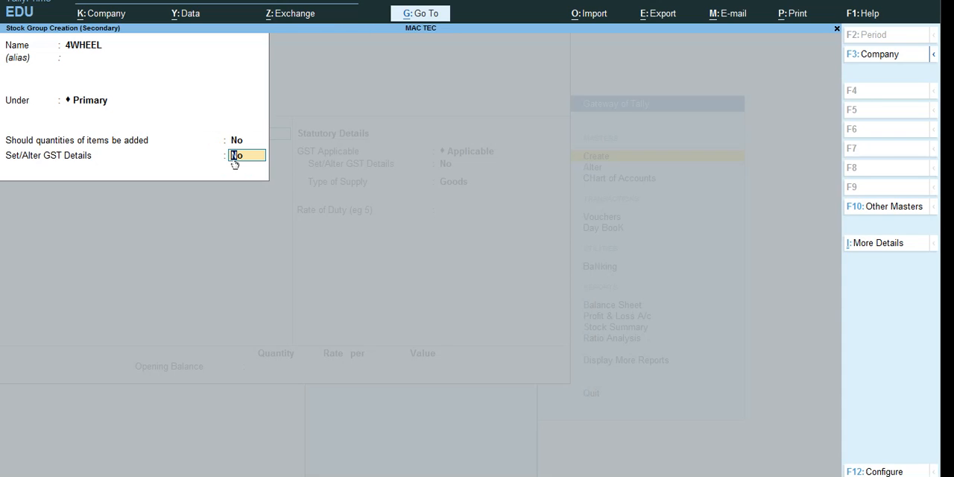
key("y")
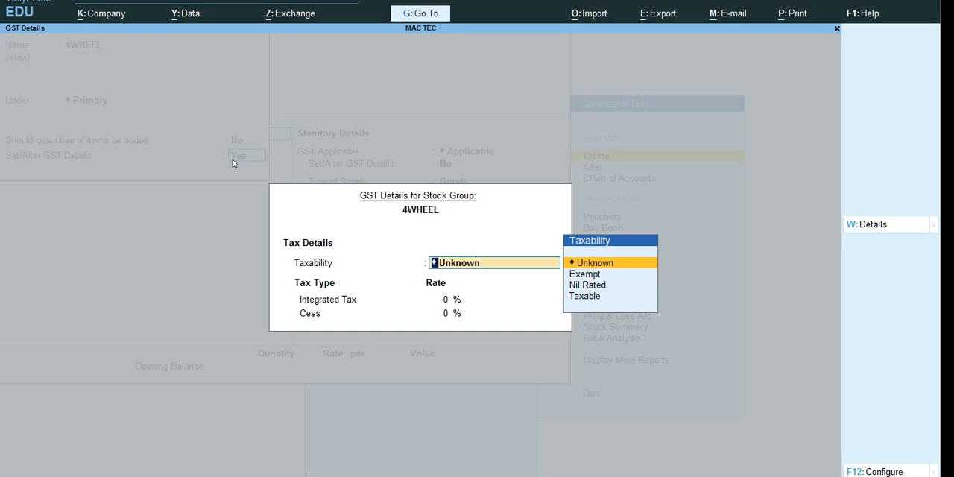
key("BackSpace")
key("Escape")
key("Return")
key("Return")
key("Escape")
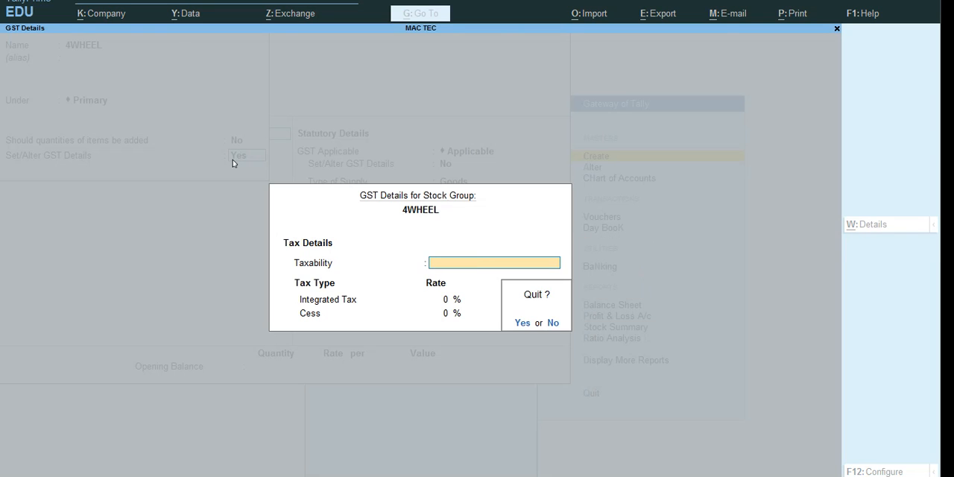
key("Return")
Step: Set the 4WHEEL group's Set/Alter GST Details option to No and save the group
key("n")
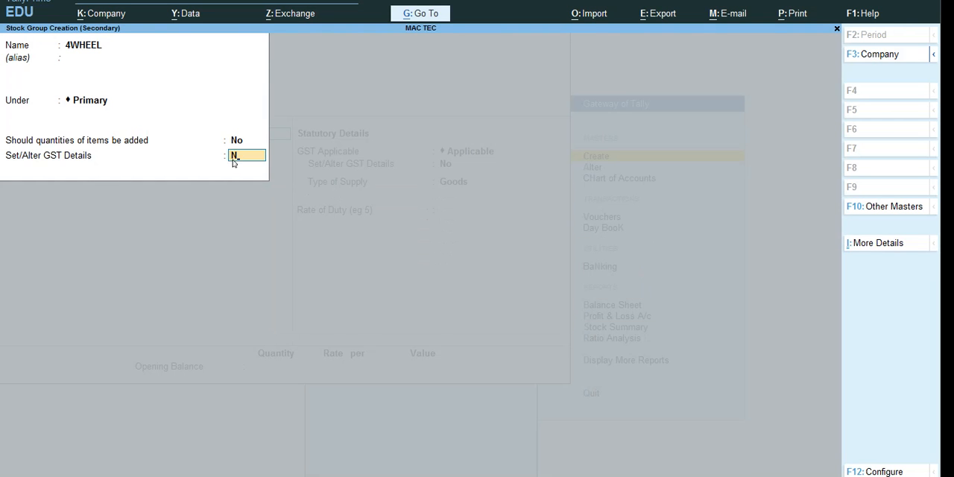
key("Return")
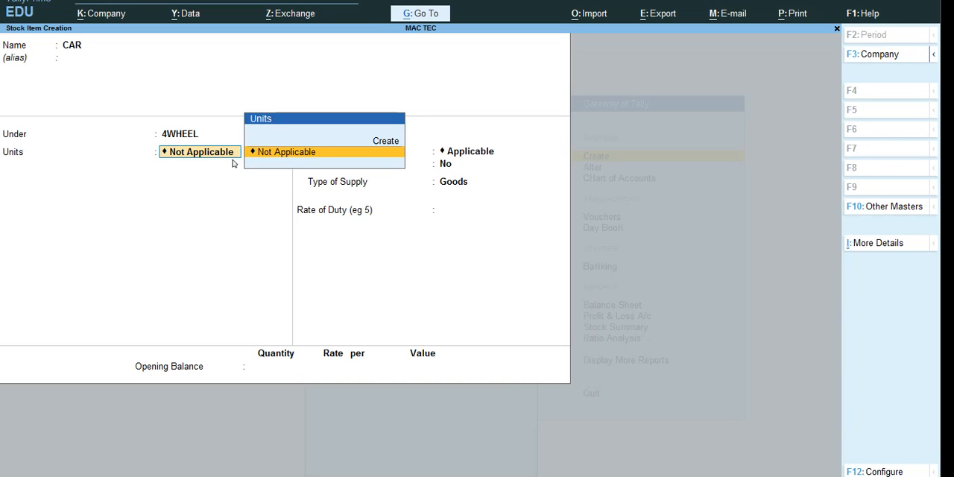
key("Up")
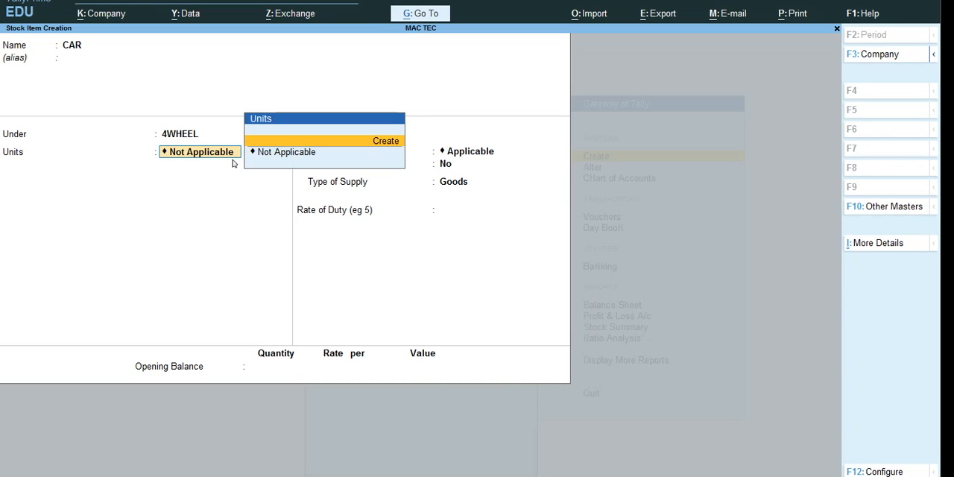
key("Down")
key("Return")
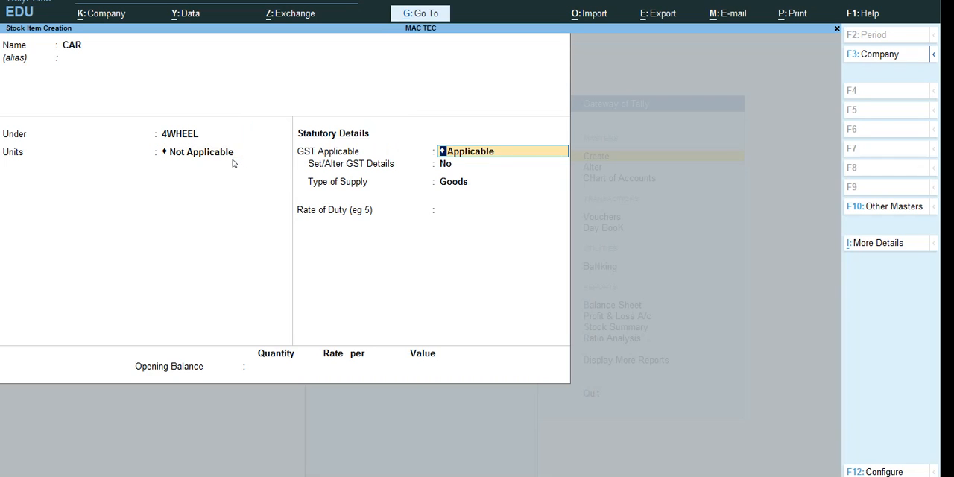
key("BackSpace")
Step: Start a new simple unit of measure for the CAR item with the symbol NOS
key("Up")
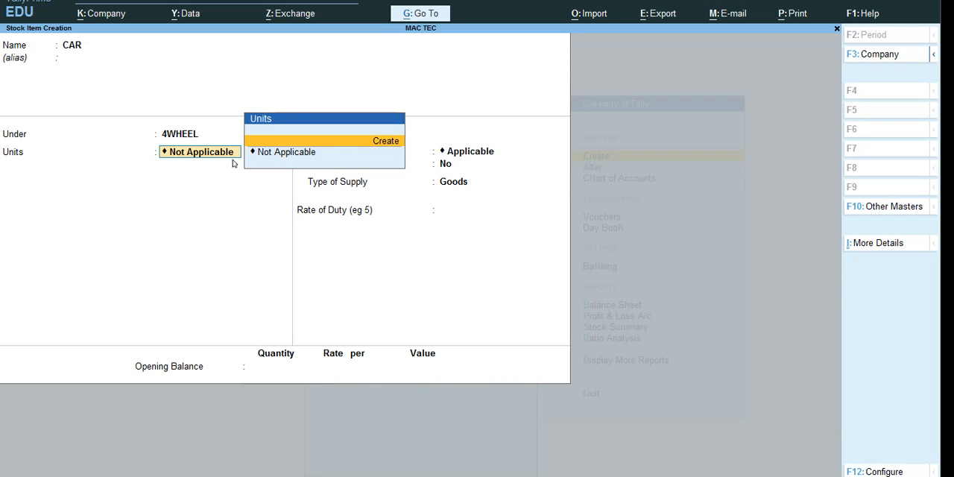
key("Return")
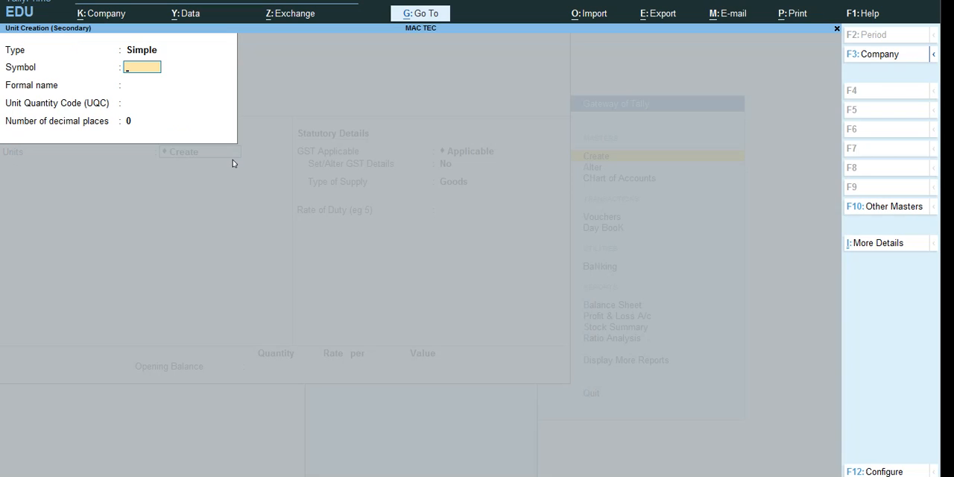
type("NOS")
key("Return")
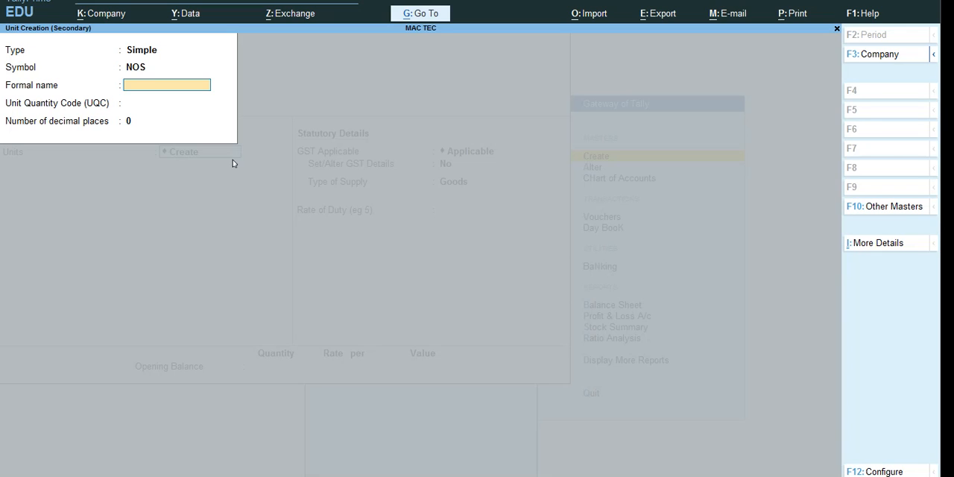
Step: Leave the unit's formal name blank, choose the quantity code NOS-NUMBERS with 0 decimal places, and save the unit
type("NOS")
key("Up")
key("Return")
key("space")
key("Return")
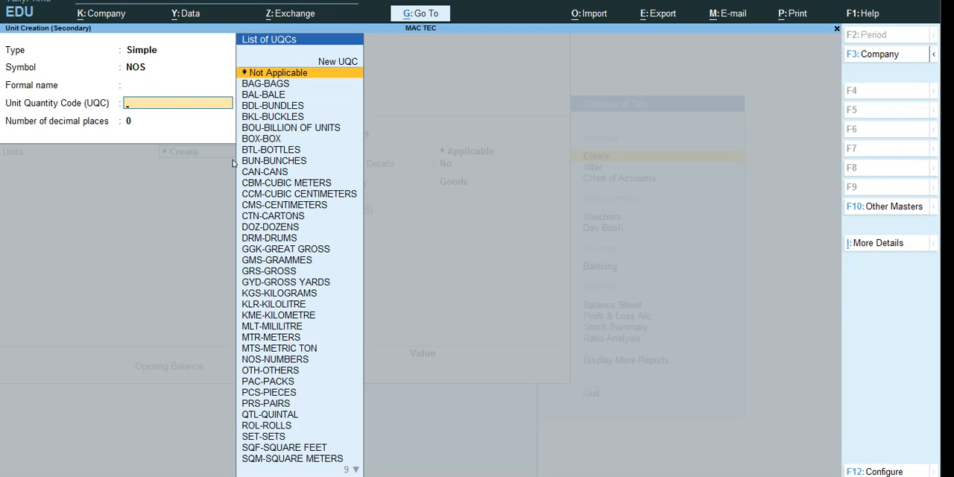
type("NU")
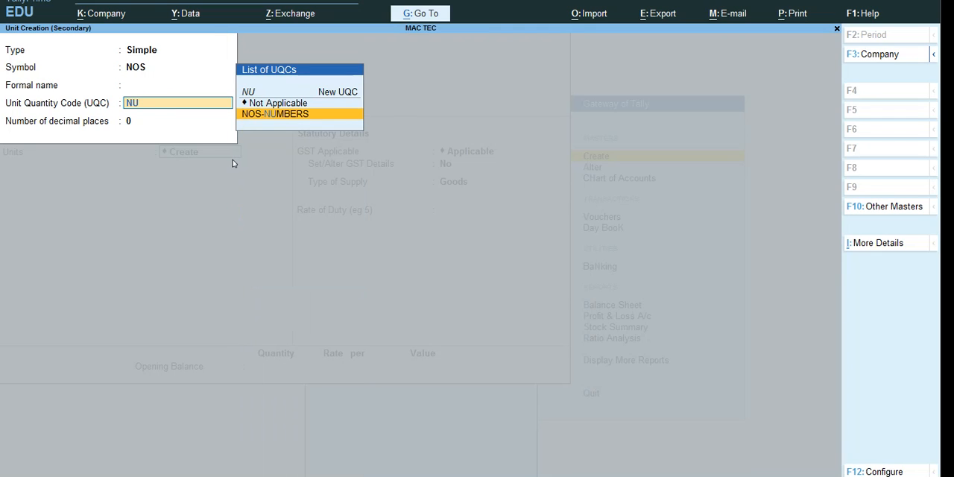
key("Return")
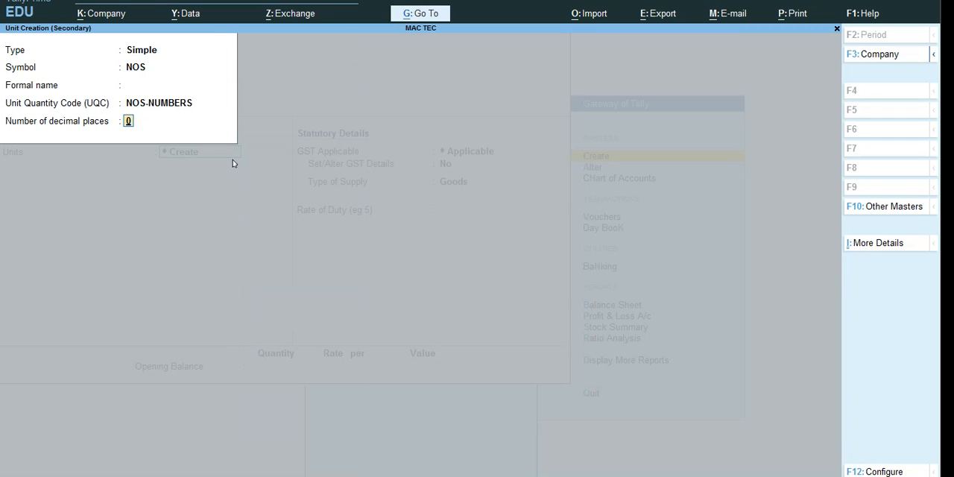
key("Return")
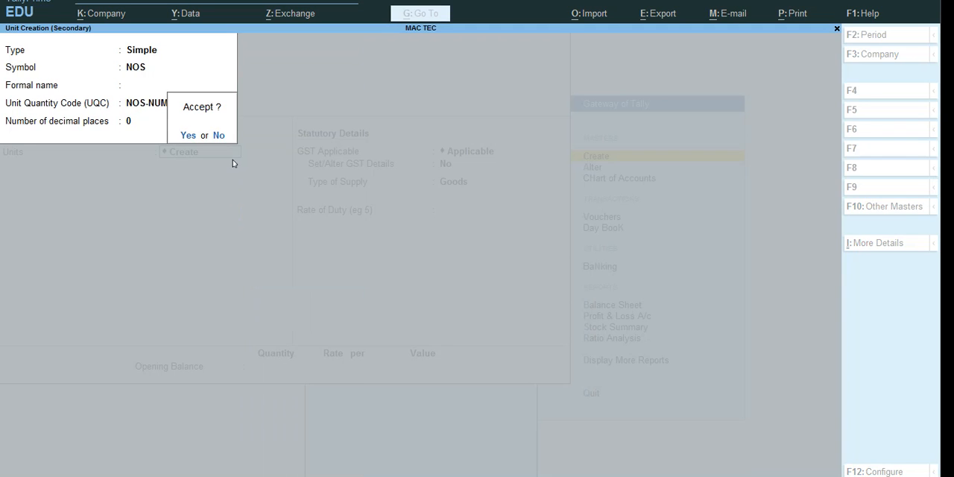
key("y")
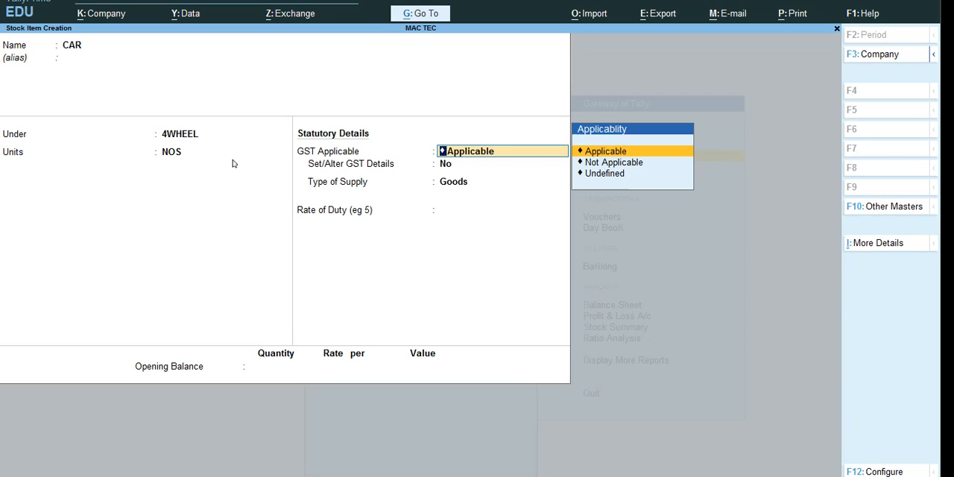
Step: Keep GST as Applicable for the CAR item and set Set/Alter GST Details to Yes
key("Return")
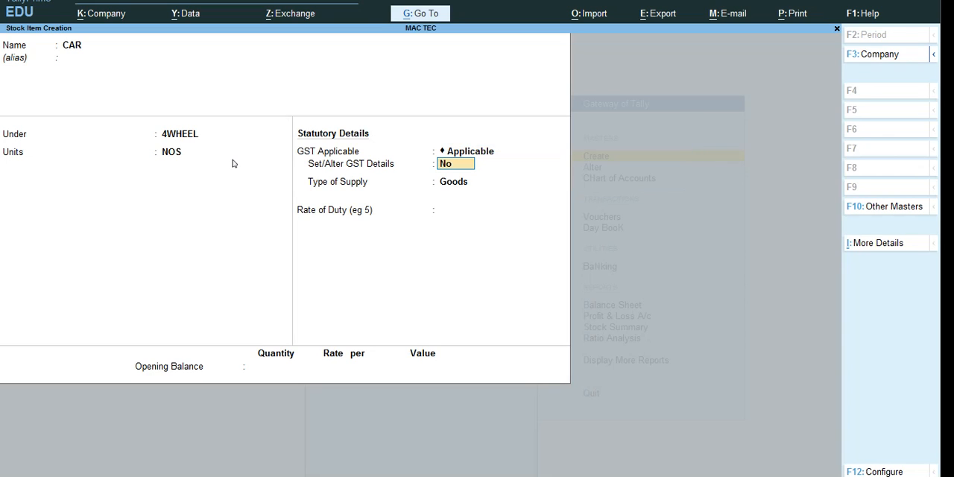
type("Y")
key("Return")
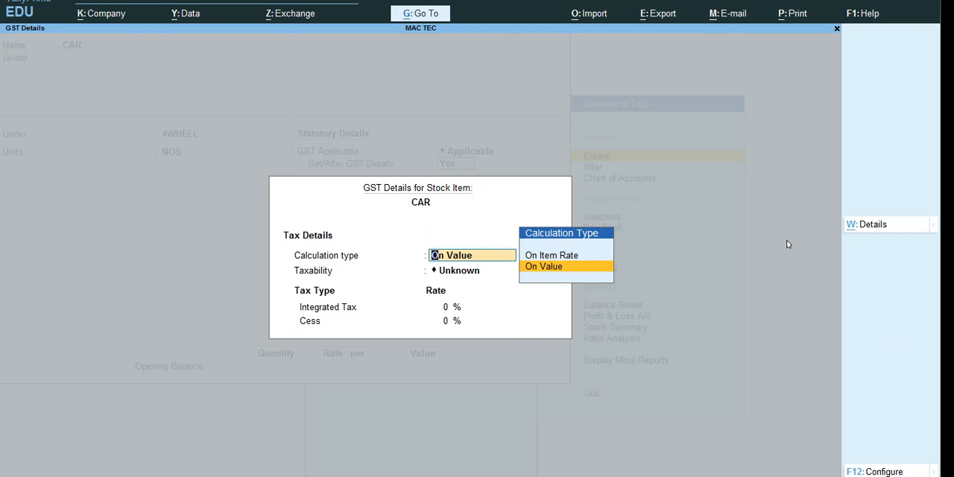
left_click(877, 232)
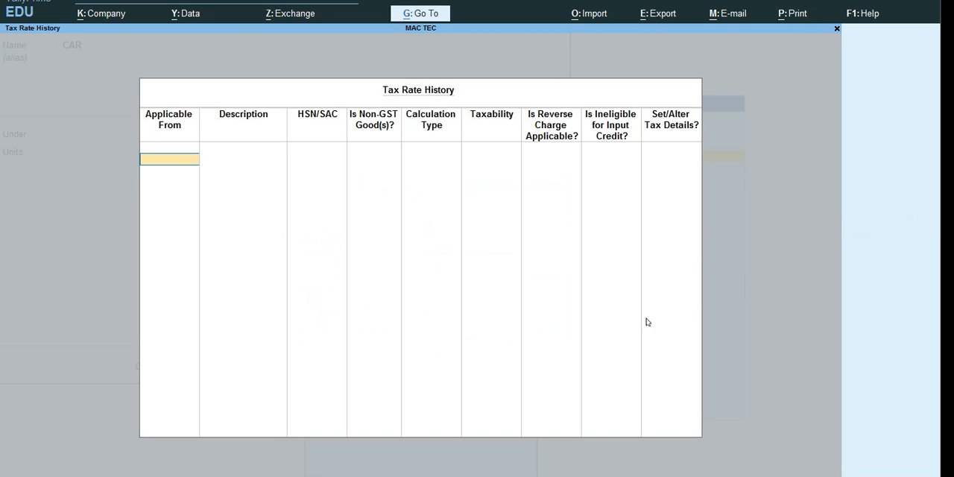
key("Escape")
left_click(876, 470)
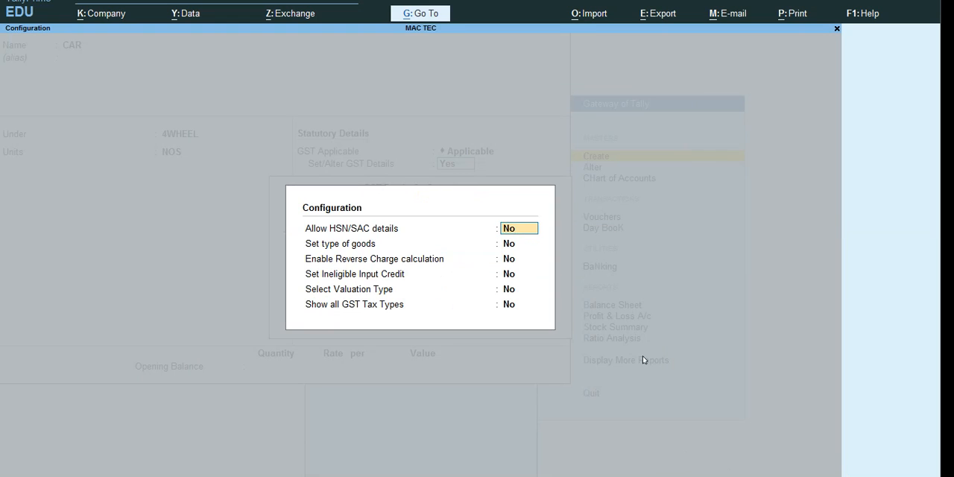
key("Escape")
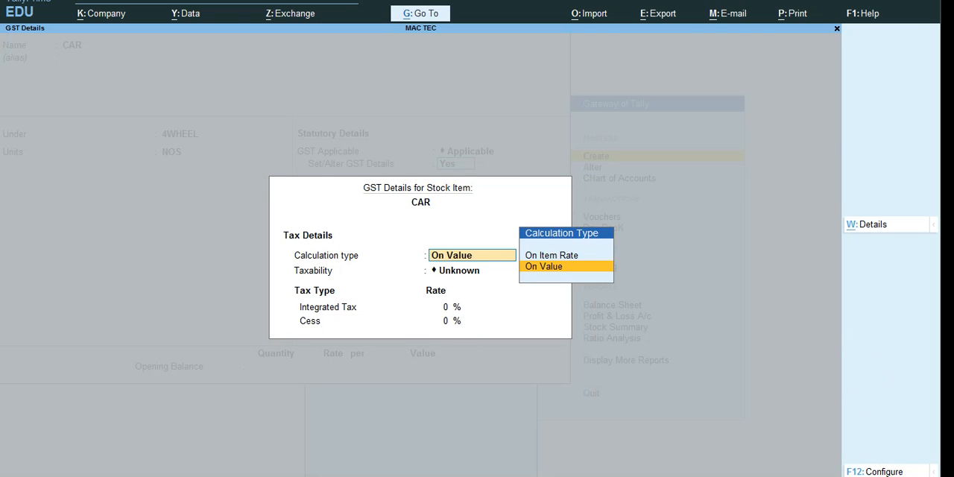
Step: Configure the GST details by setting Allow HSN/SAC details, Set type of goods and Show all GST Tax Types to Yes, keeping the other options at No
left_click(883, 472)
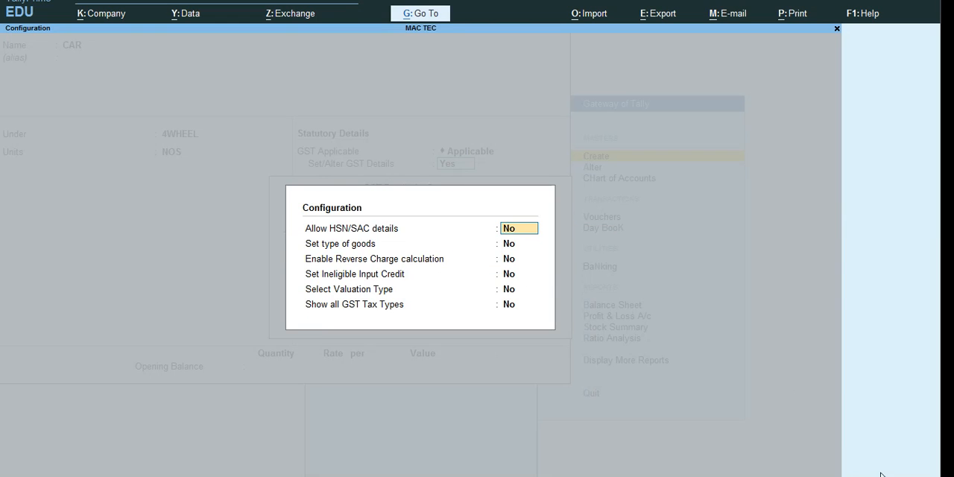
type("Y")
key("Return")
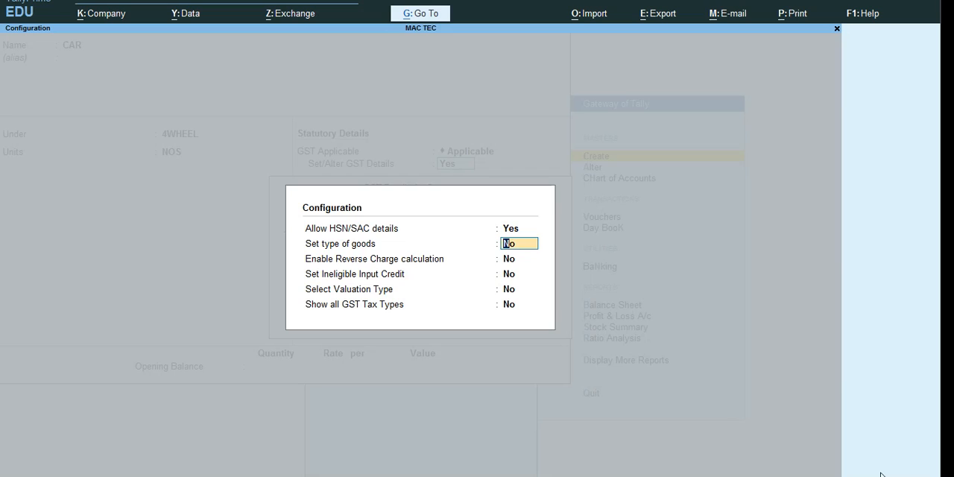
type("Y")
key("Return")
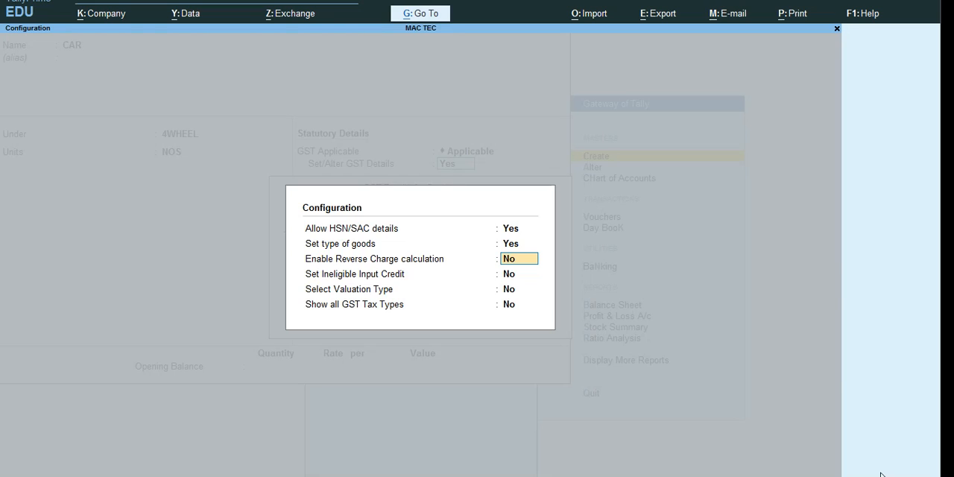
key("Return")
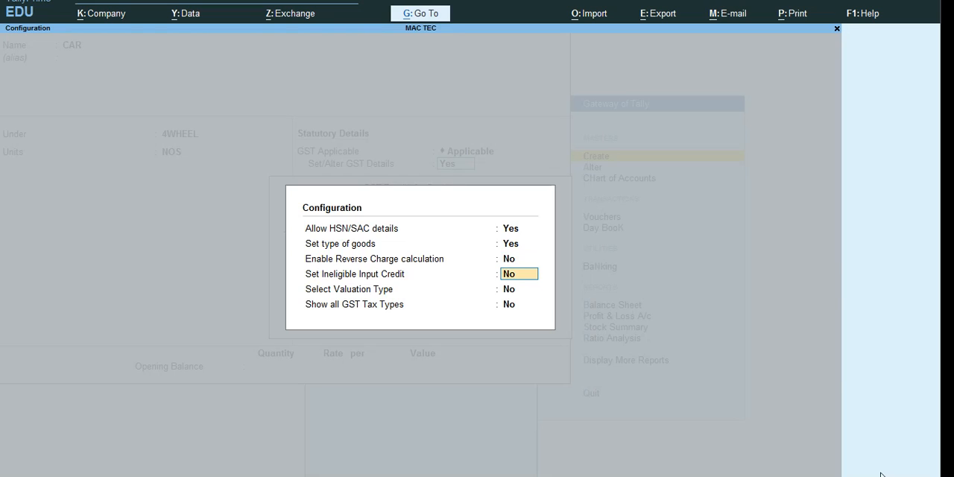
key("Return")
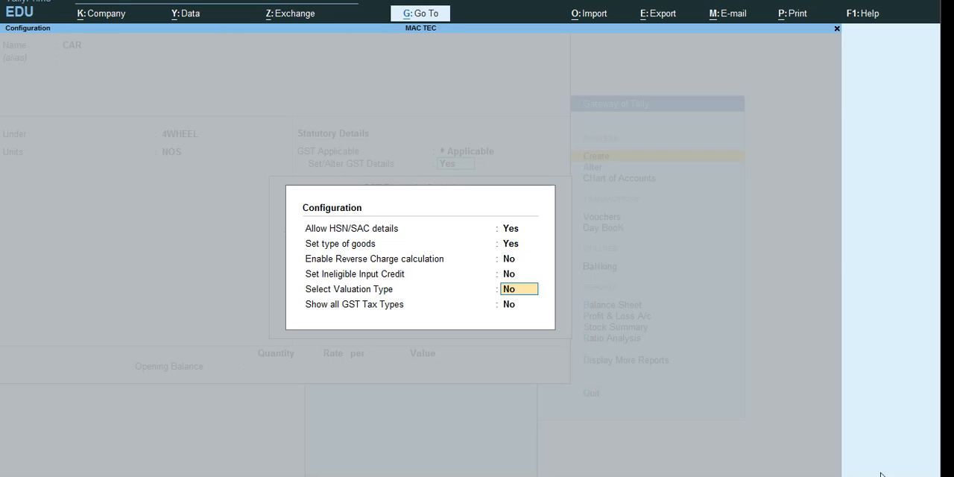
key("Return")
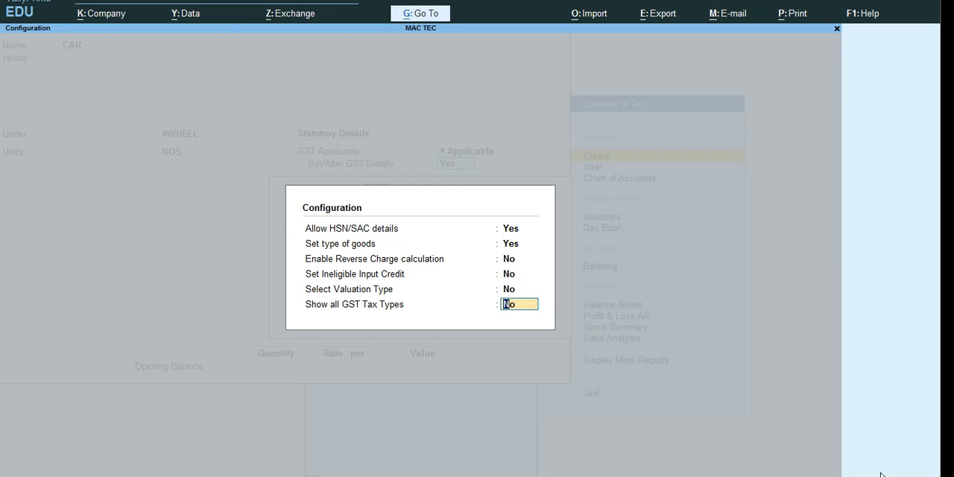
type("Y")
key("Return")
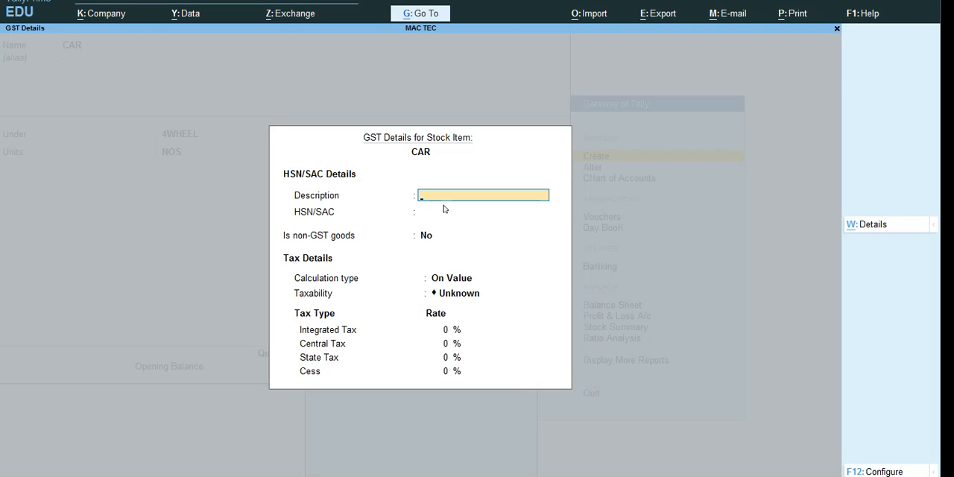
Step: Leave the description blank, enter HSN/SAC 8416 for the CAR item and keep Is non-GST goods at No
key("Return")
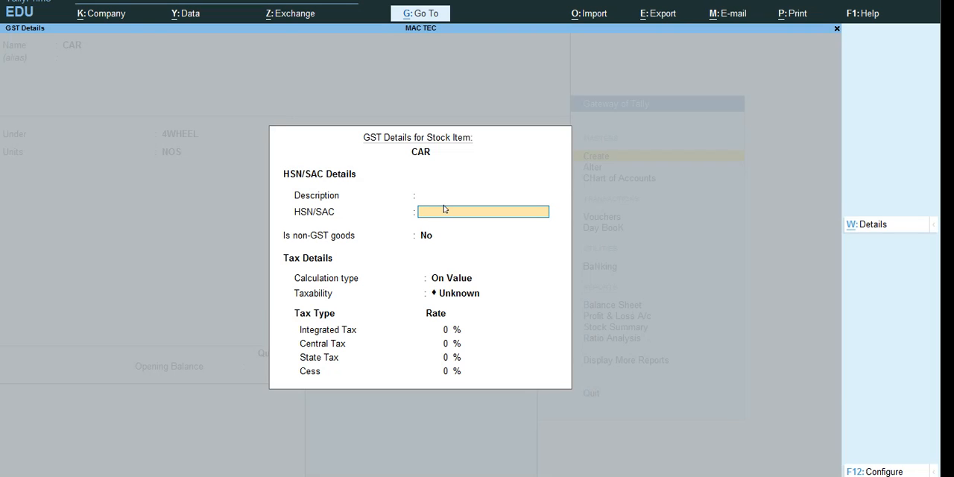
type("8416")
key("Return")
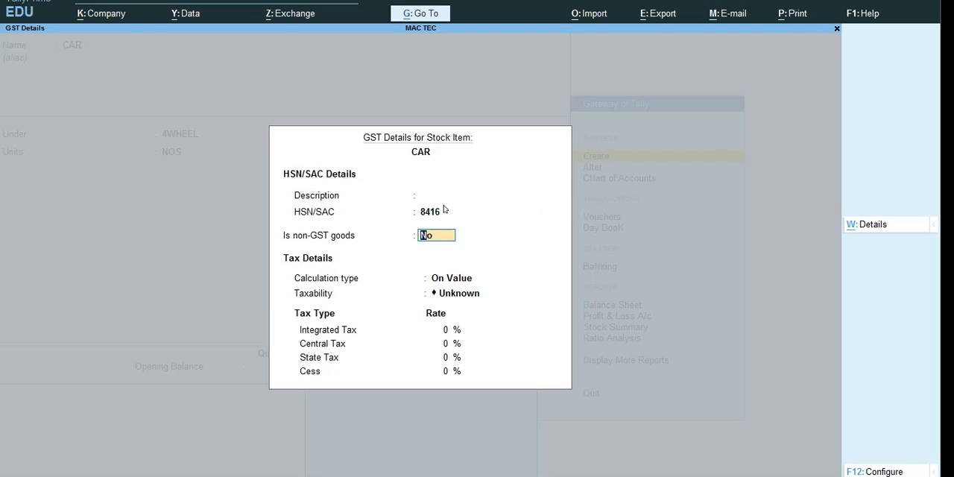
key("Return")
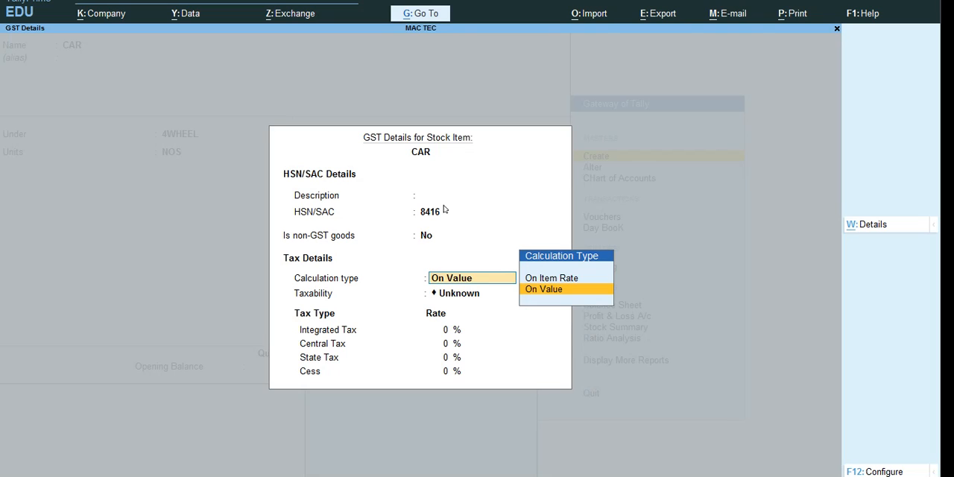
Step: Keep the calculation type On Value and set the taxability of the CAR item to Taxable
key("Return")
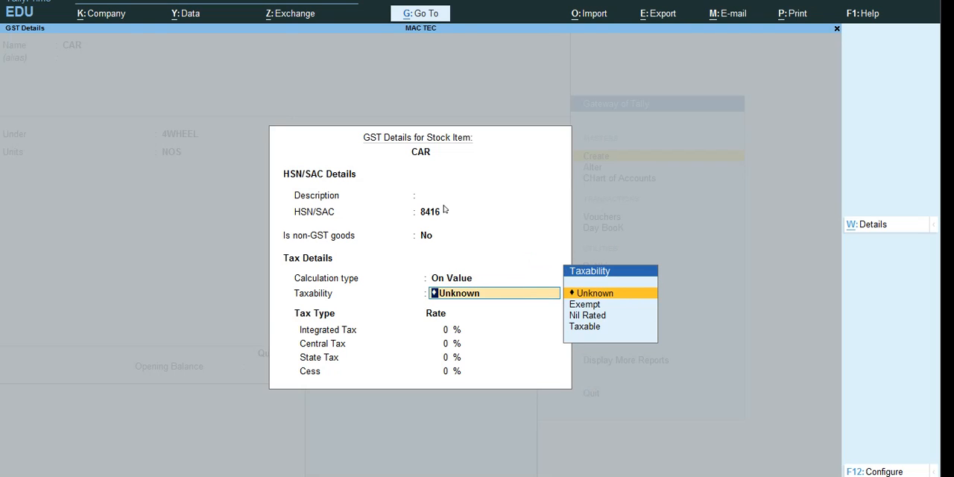
key("Down")
key("Down")
key("Down")
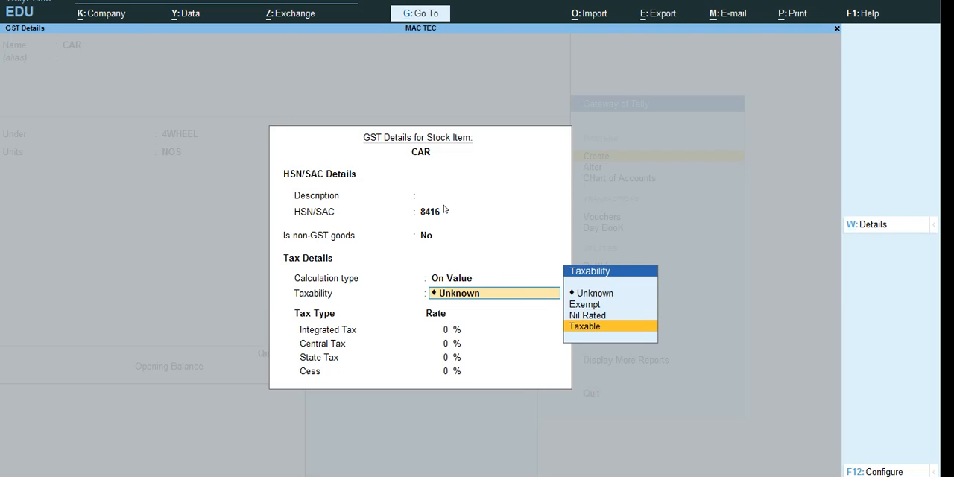
key("Return")
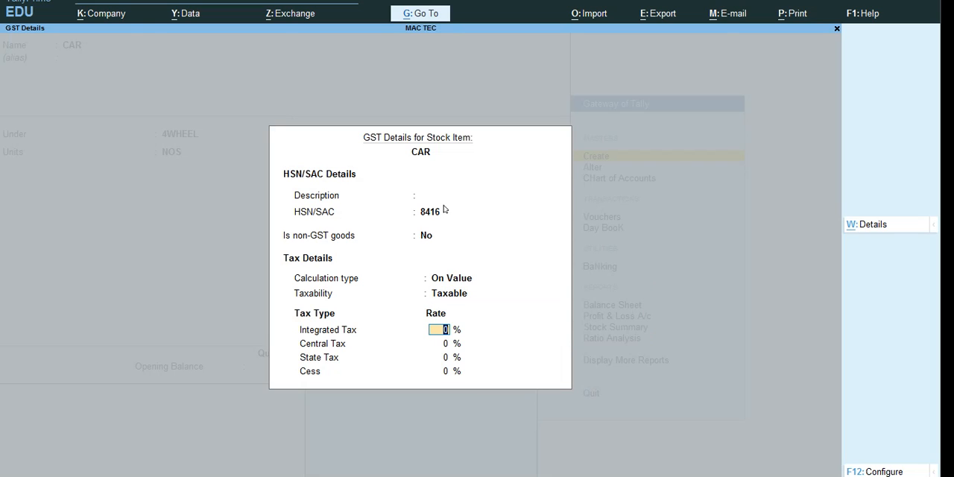
Step: Set Integrated Tax to 28 % and Cess to 1 %, and accept the GST details for the CAR item
type("28")
key("Return")
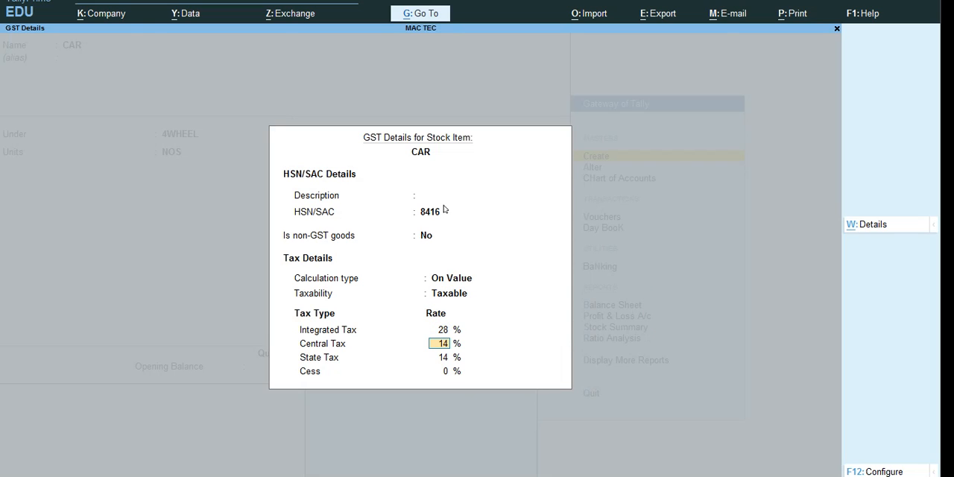
key("Return")
key("Return")
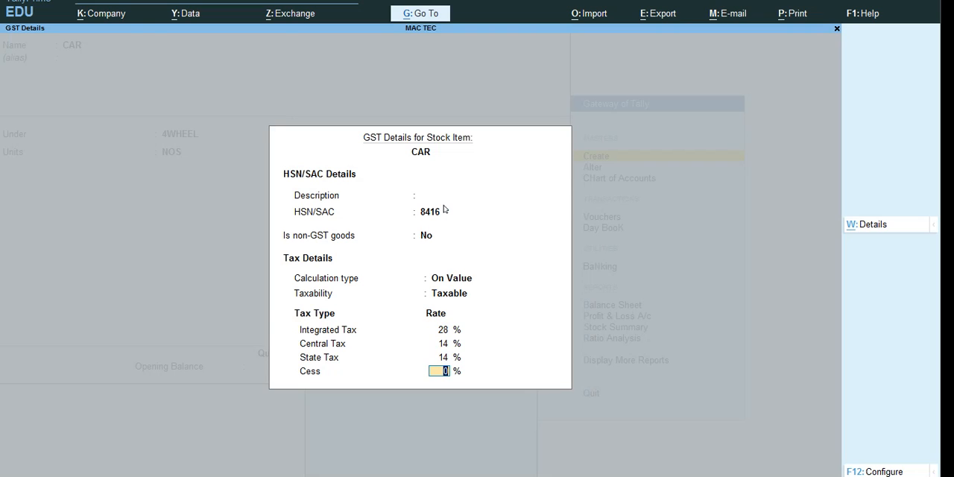
type("1")
key("Return")
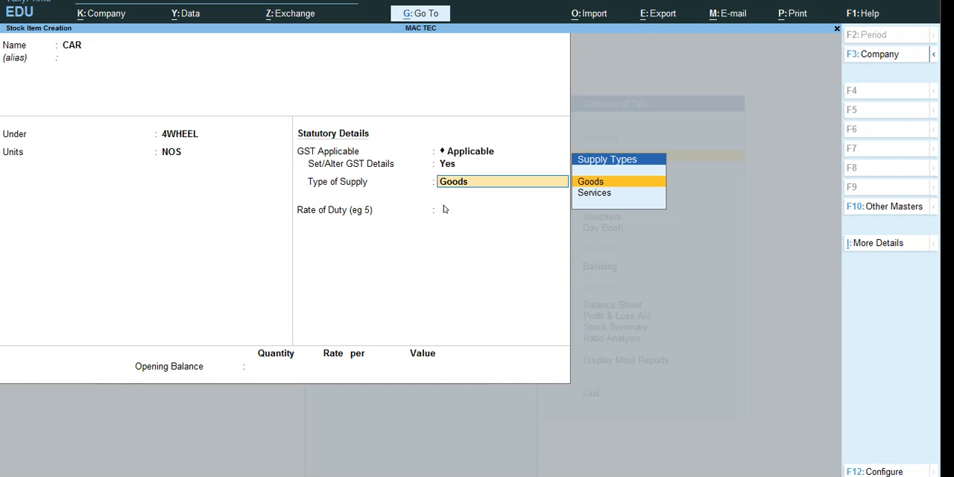
Step: Keep Goods as the CAR item's type of supply and set the rate of duty to 0
key("Return")
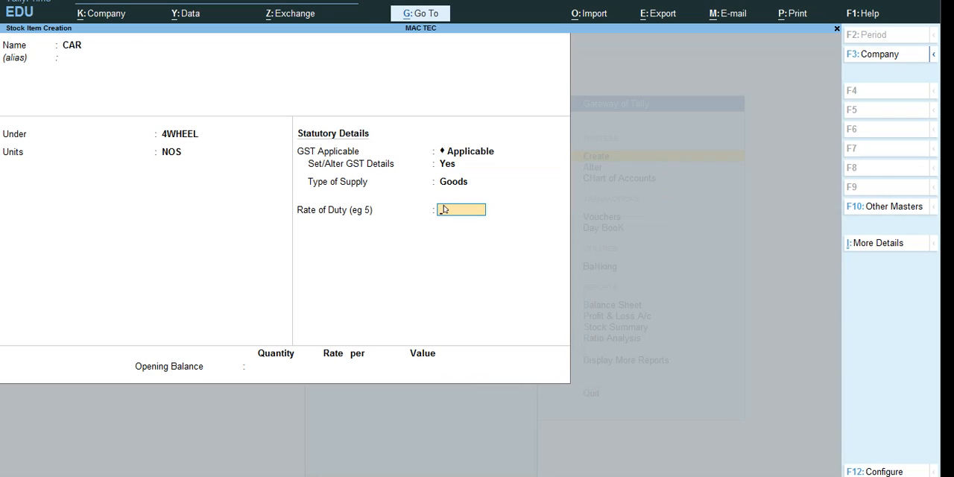
type("0")
key("Return")
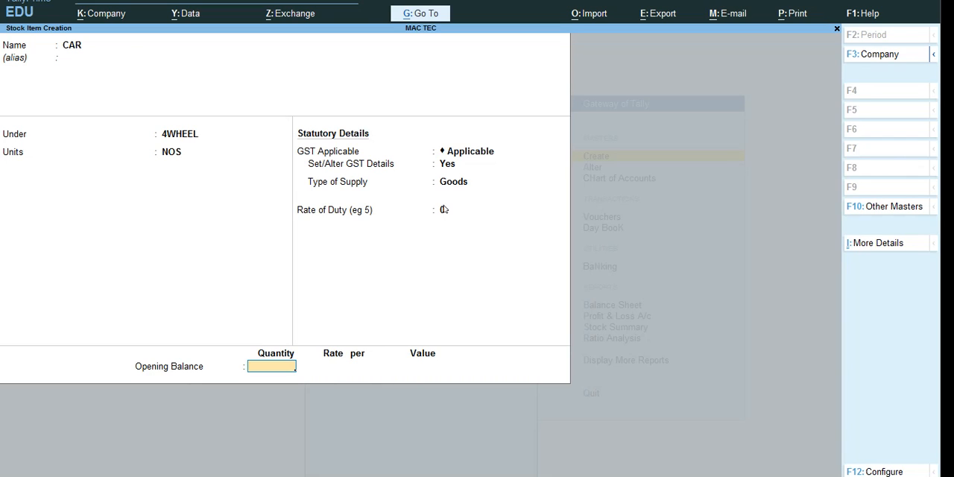
Step: Enter an opening balance of 25 NOS at a rate of 2,500 for the CAR item
type("25")
key("Return")
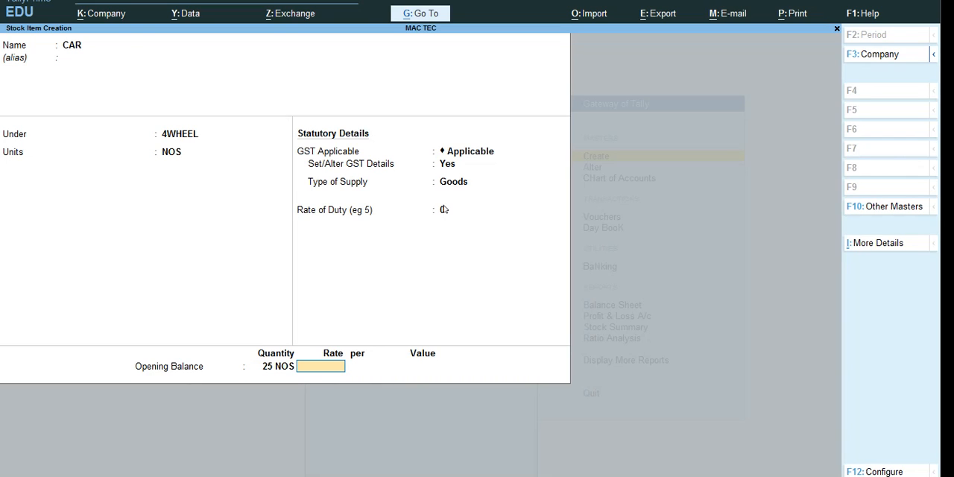
type("2500")
key("Return")
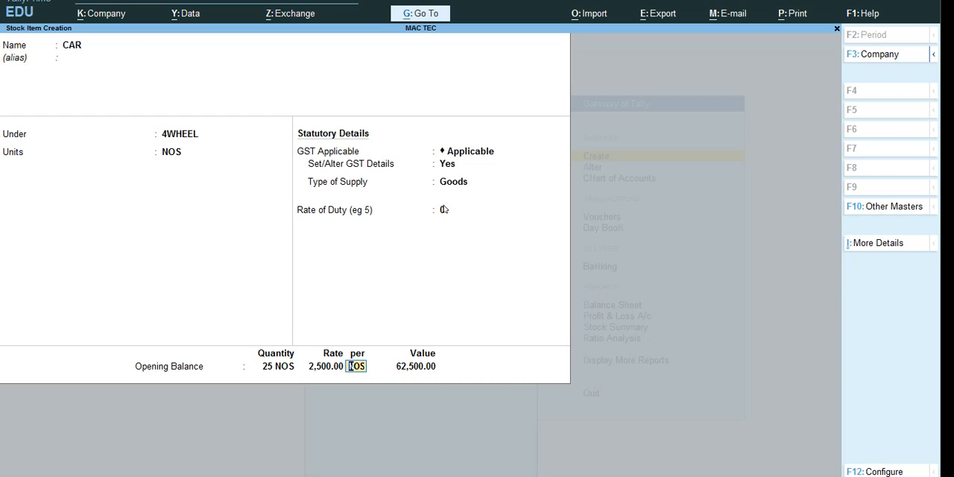
Step: Accept the opening balance entries per NOS, save the CAR stock item and return to the Gateway of Tally
key("BackSpace")
key("BackSpace")
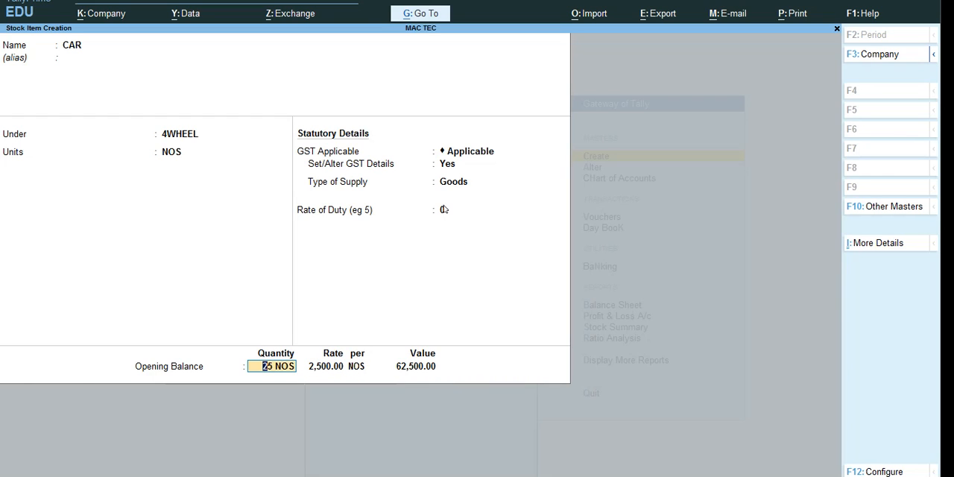
key("Return")
key("Return")
key("Return")
key("Return")
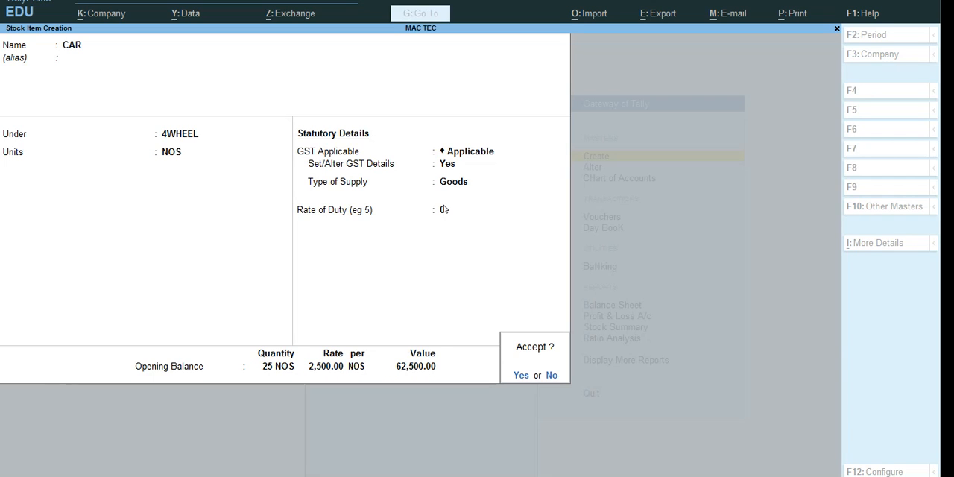
key("Return")
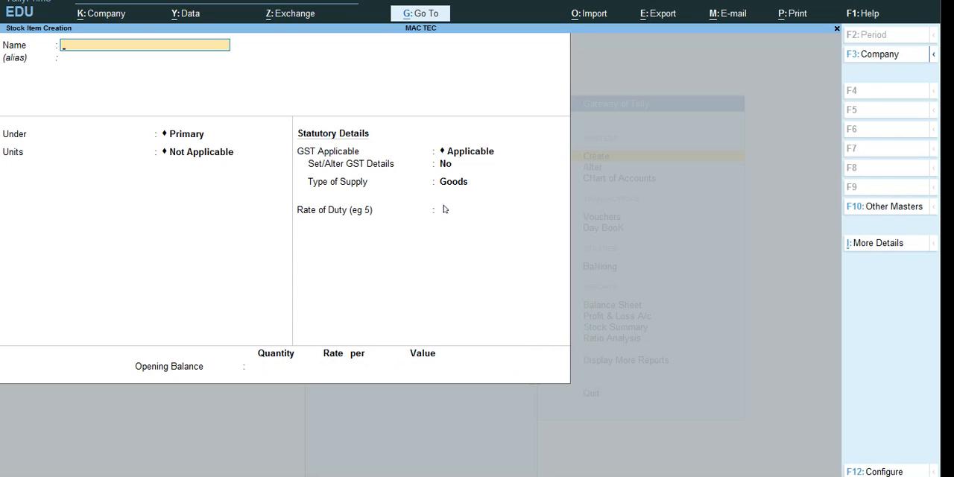
key("Escape")
key("y")
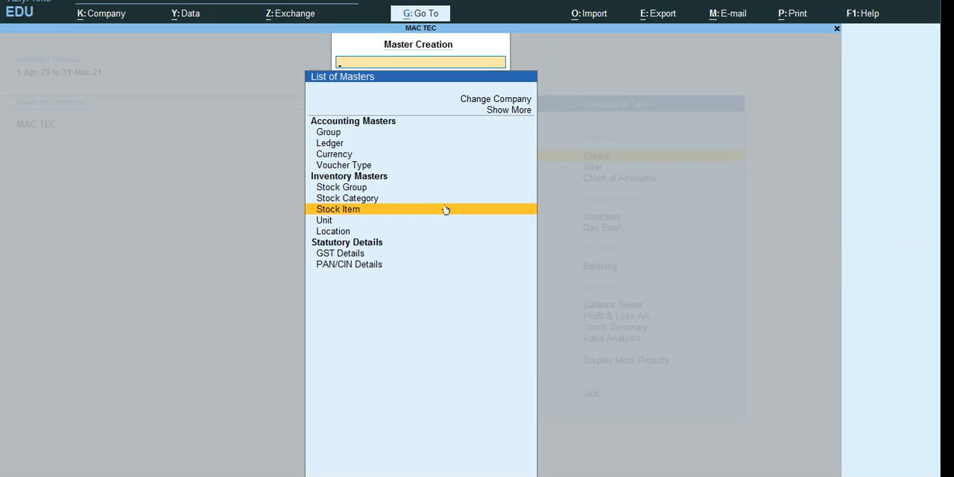
key("Escape")
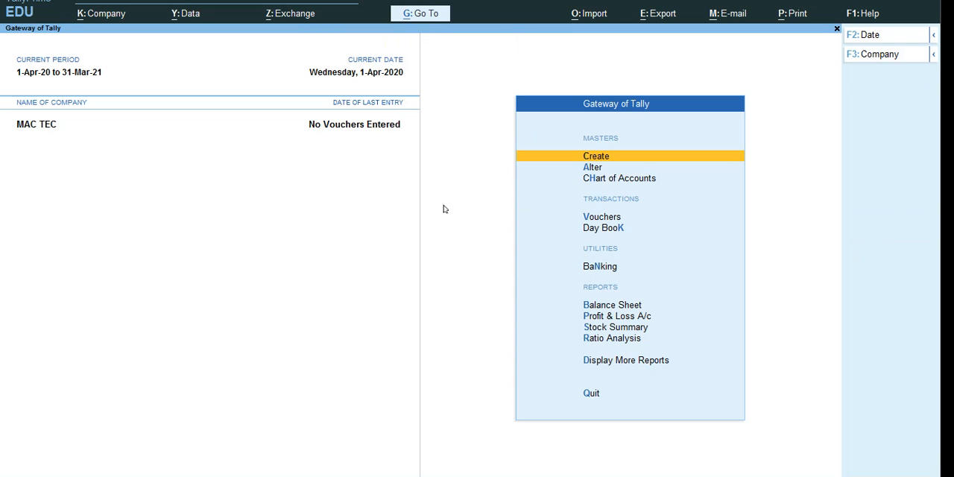
Step: Open the CAR stock item for alteration, review its saved details and return to the Gateway of Tally without changing it
key("Down")
key("Up")
key("Down")
key("Return")
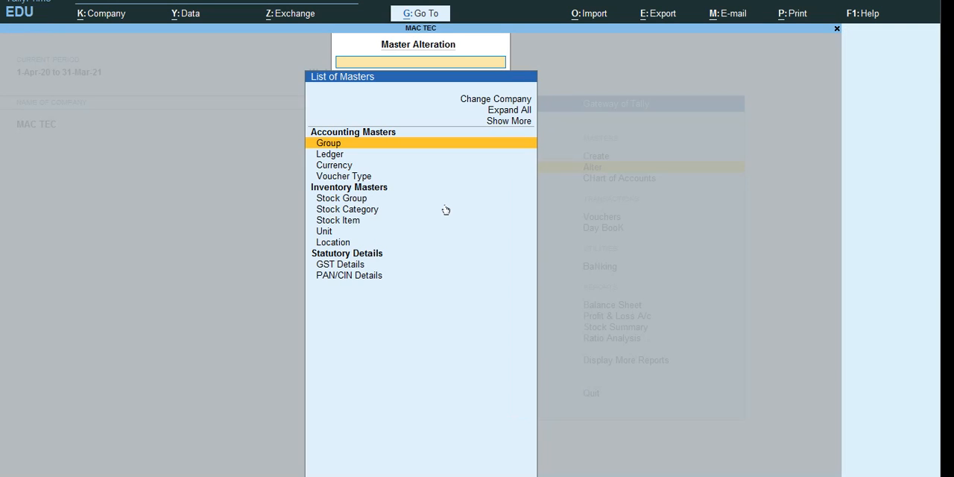
key("Down")
key("Down")
key("Down")
key("Down")
key("Down")
key("Down")
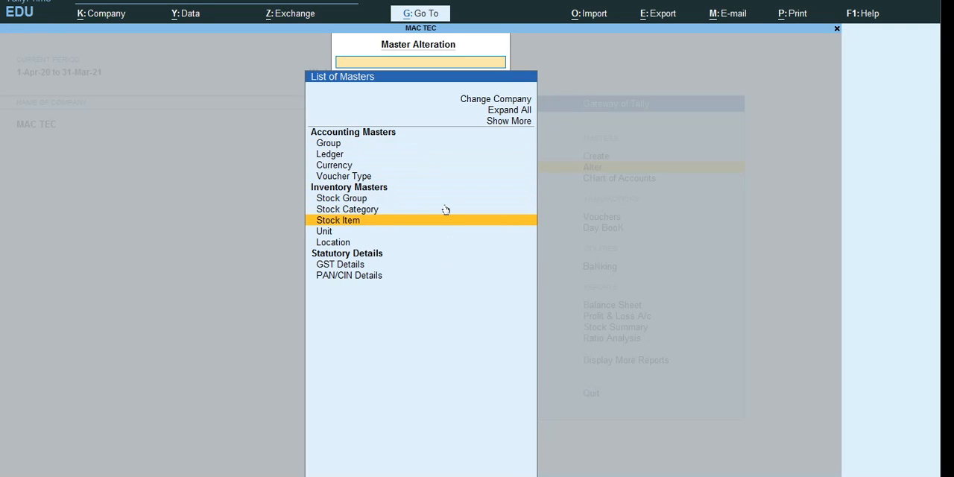
key("Return")
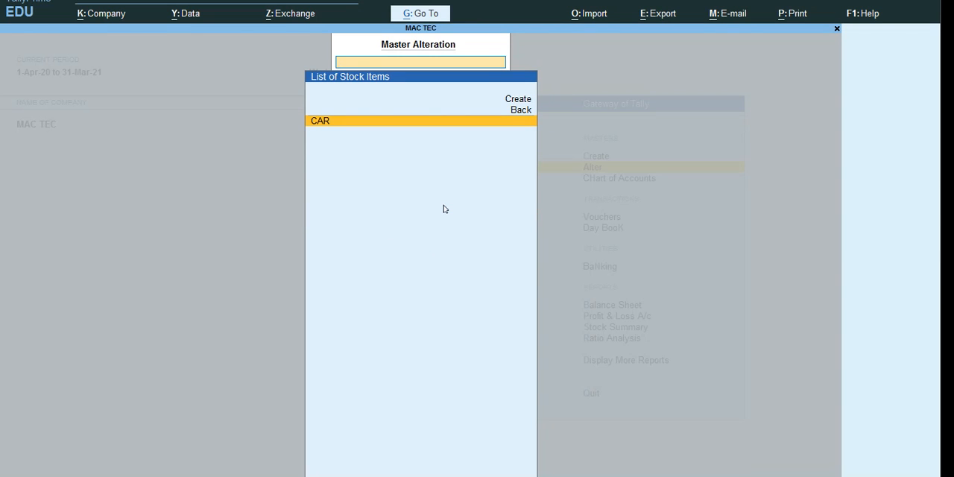
key("Return")
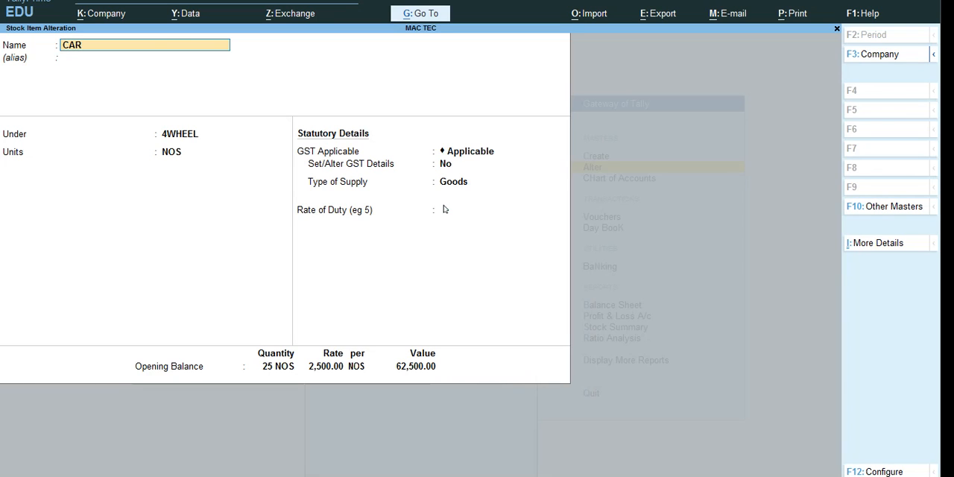
key("BackSpace")
key("Escape")
key("y")
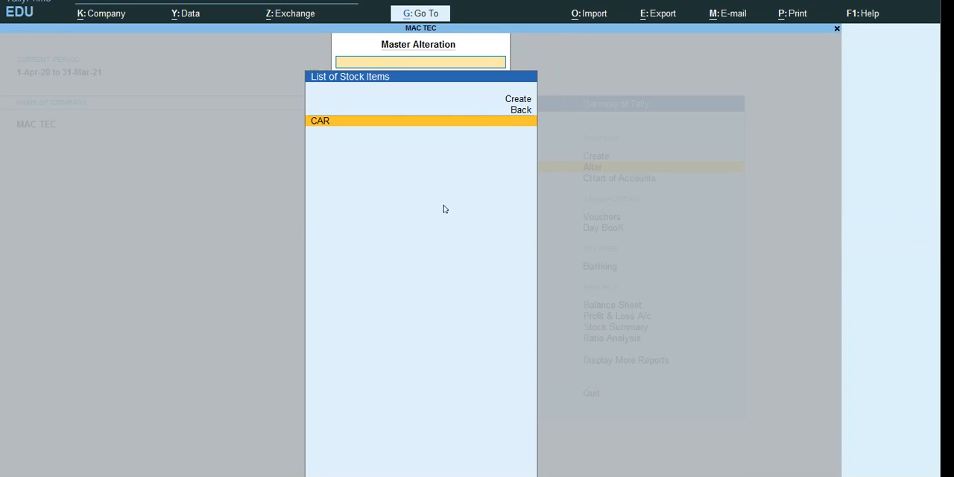
key("Escape")
key("Down")
key("Down")
key("Down")
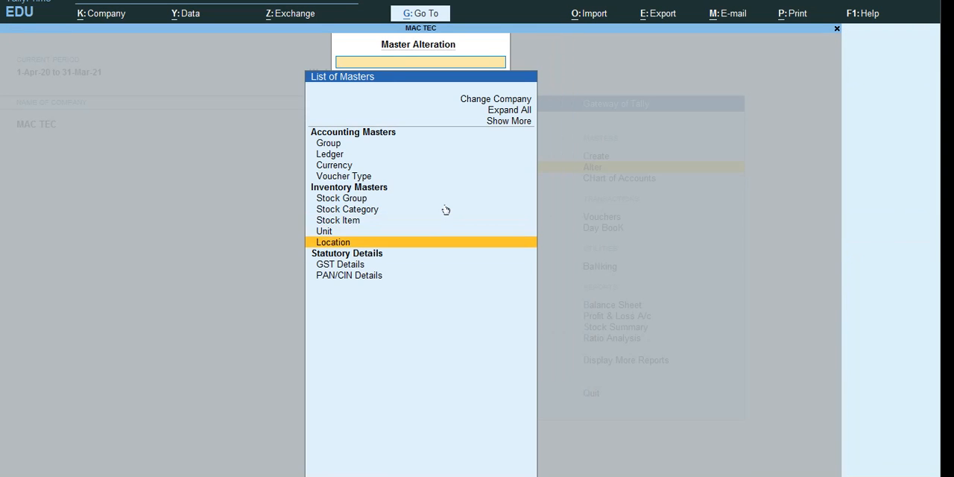
key("Escape")
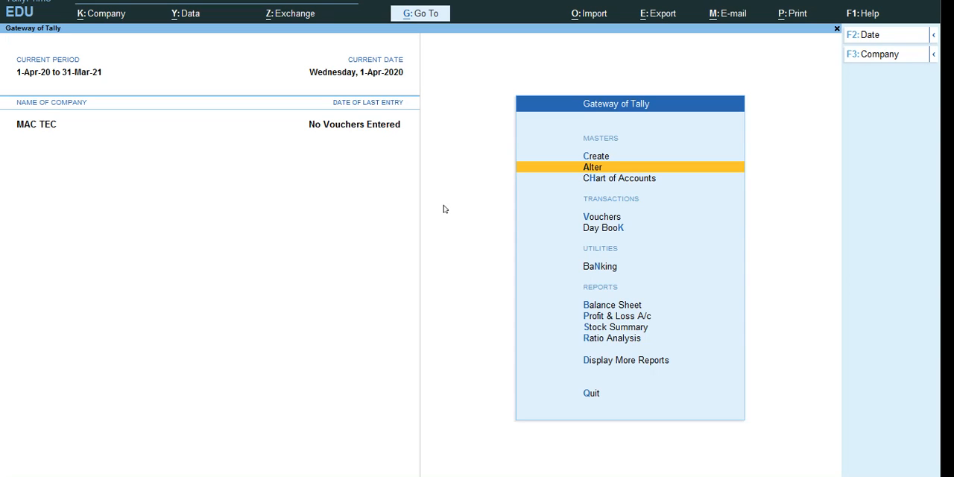
key("Down")
key("Down")
key("Down")
key("Down")
key("Down")
key("Down")
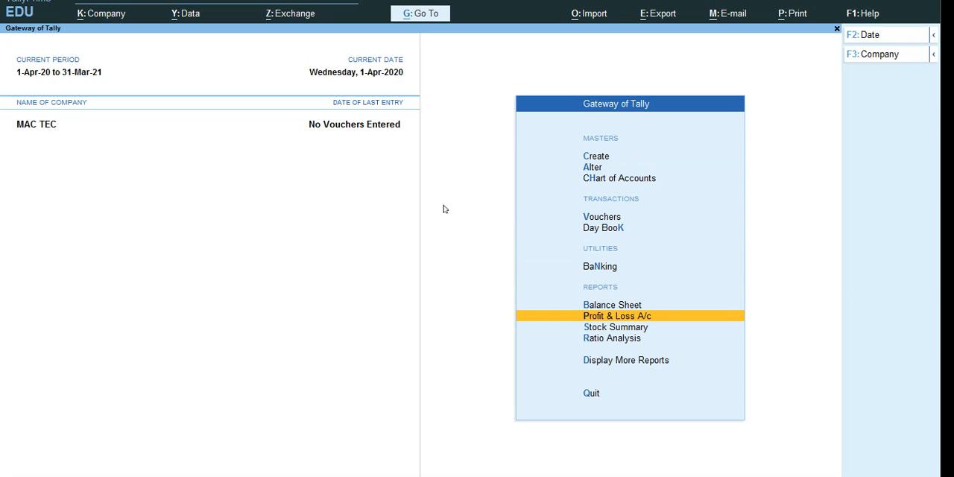
key("Up")
key("Up")
key("Down")
key("Down")
key("Down")
key("Down")
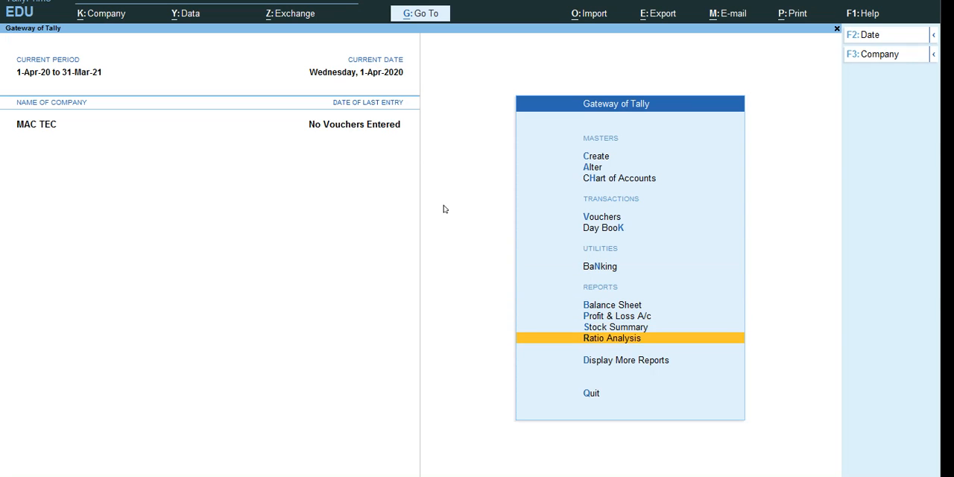
key("Up")
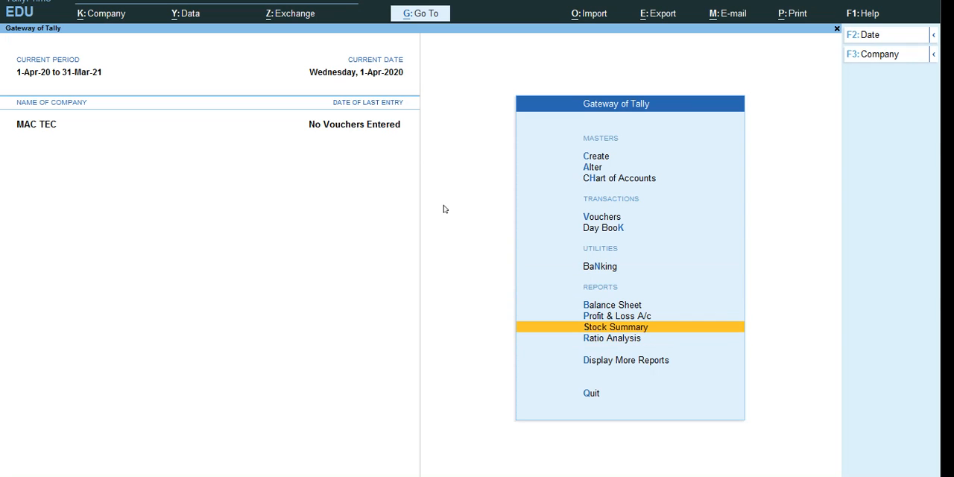
left_click(933, 1)
mouse_move(630, 308)
left_mouse_down()
mouse_move(575, 319)
mouse_move(654, 347)
mouse_move(651, 319)
mouse_move(605, 312)
left_mouse_up()
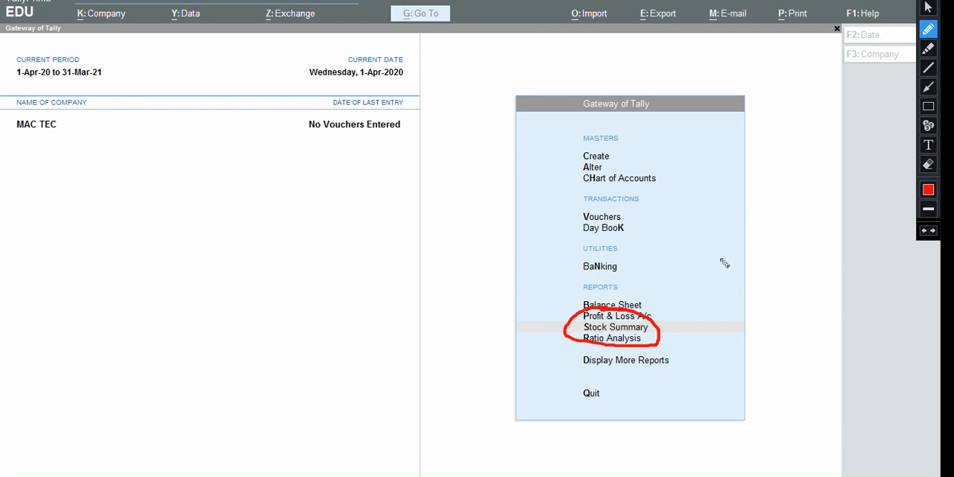
left_click(928, 7)
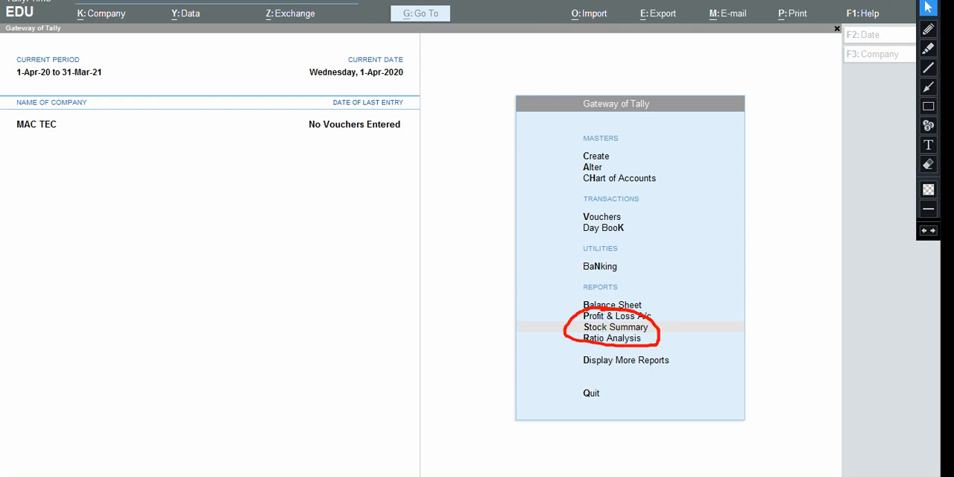
left_click(928, 1)
Step: Review the Stock Summary report, examine the items and closing balance in the 4WHEEL group, and return to the Gateway of Tally
left_click(606, 327)
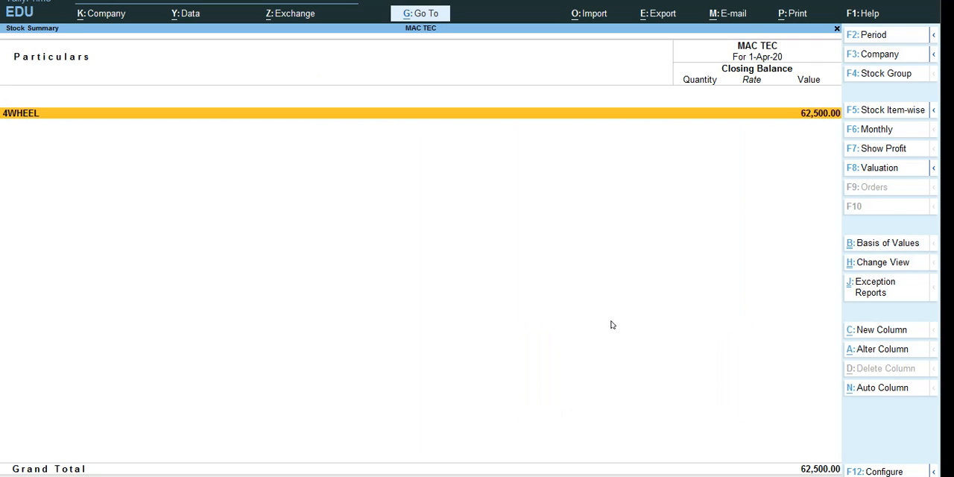
key("Return")
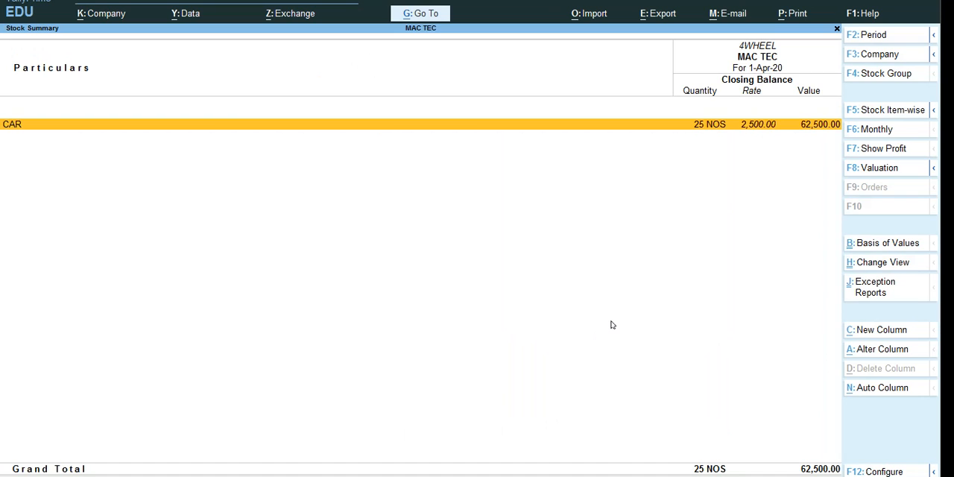
key("Escape")
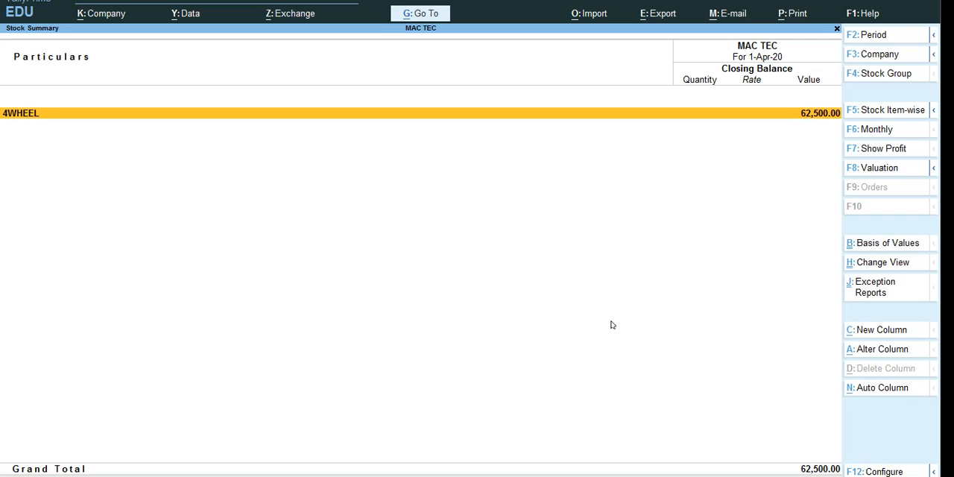
key("Return")
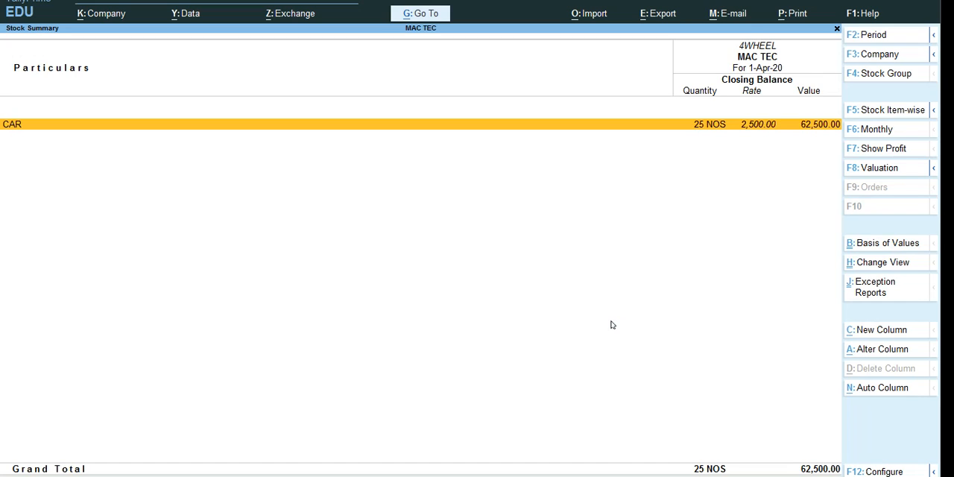
key("Escape")
key("Escape")
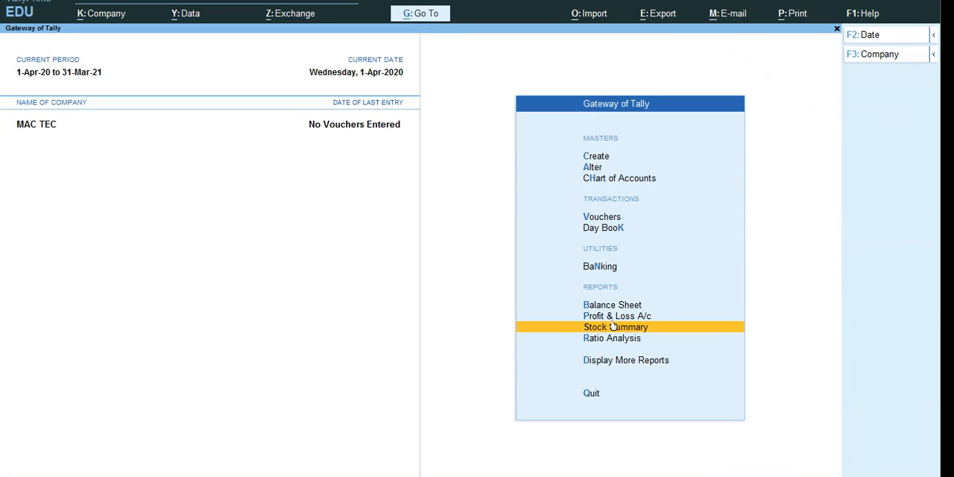
key("Escape")
key("Escape")
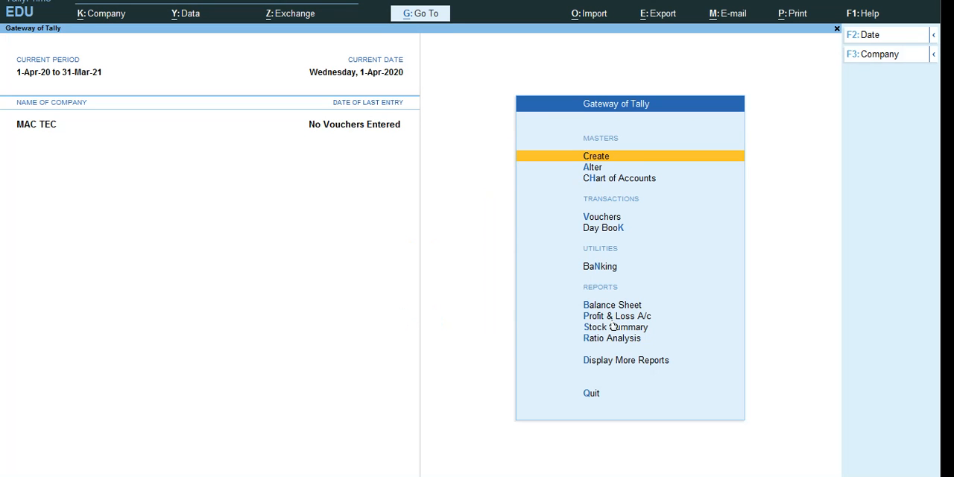